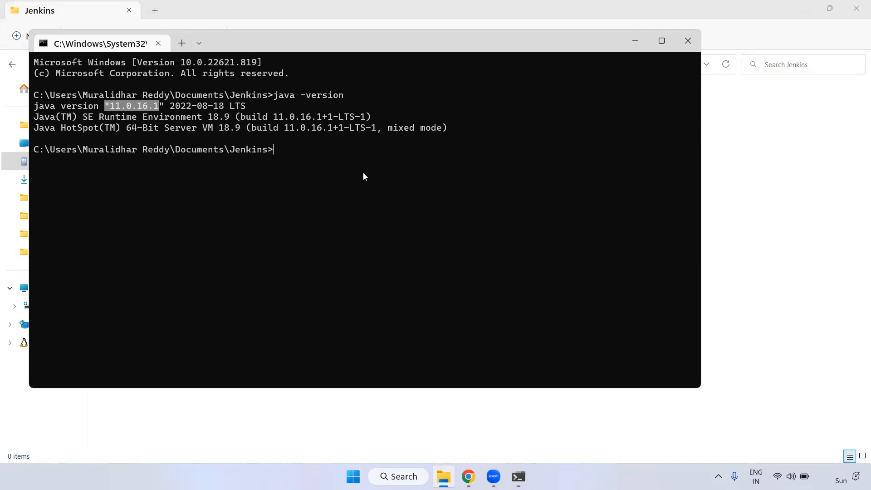
# Switch to Chrome and bring up the Jenkins dashboard
pyautogui.click(469, 477)
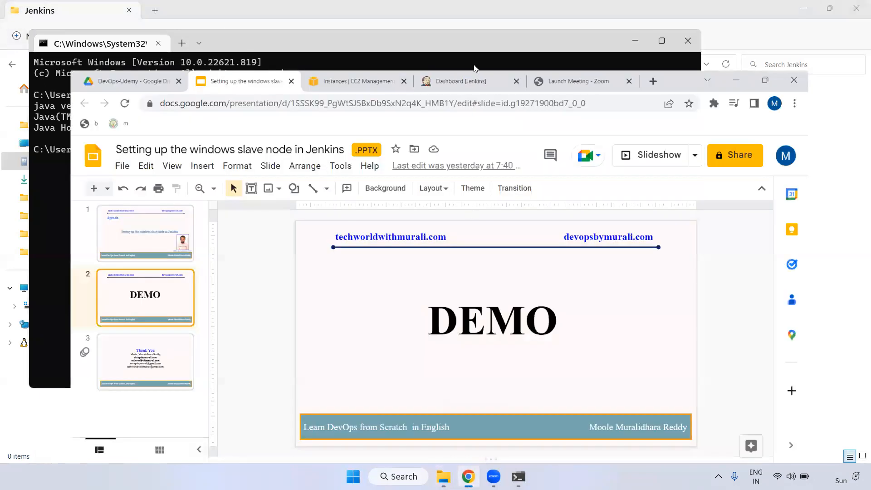
pyautogui.click(437, 13)
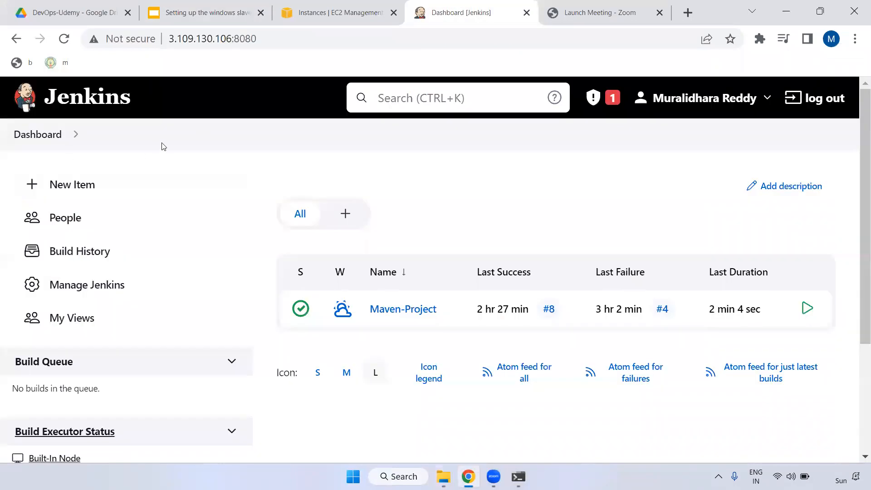
pyautogui.hotkey('alt', 'Tab')
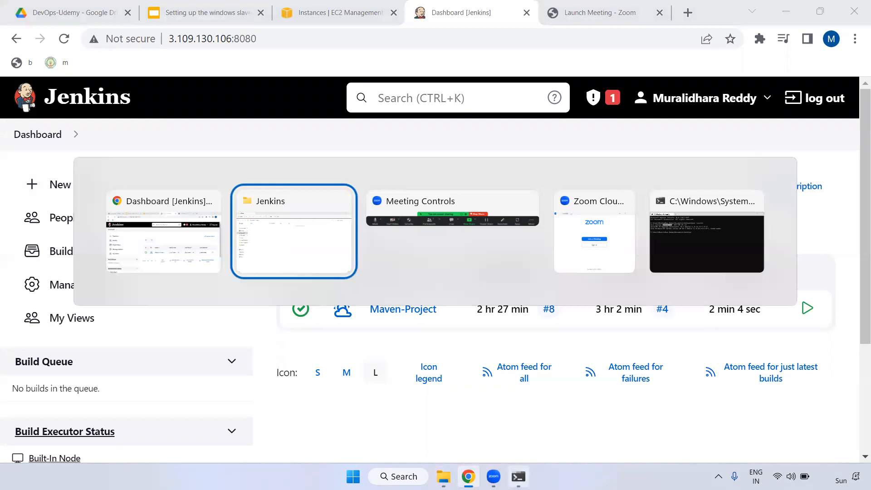
# Switch to the command prompt and check the installed Git version with git --version
pyautogui.click(518, 477)
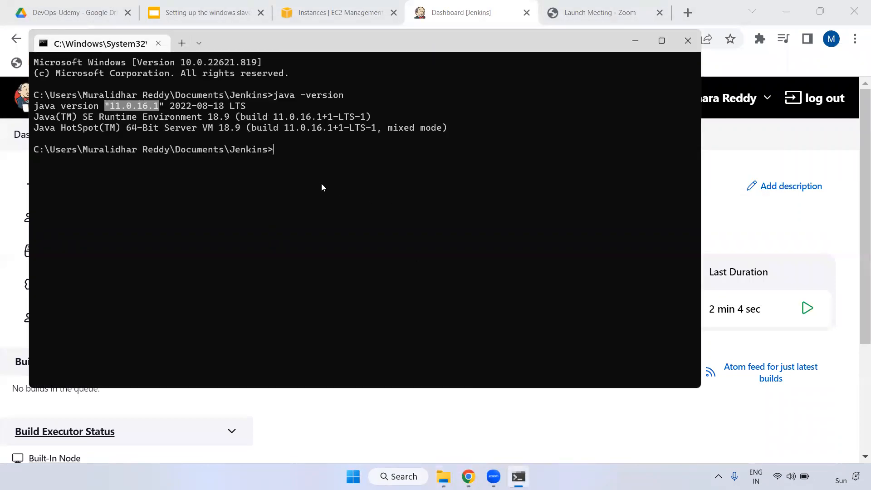
pyautogui.write('git -version')
pyautogui.press('Return')
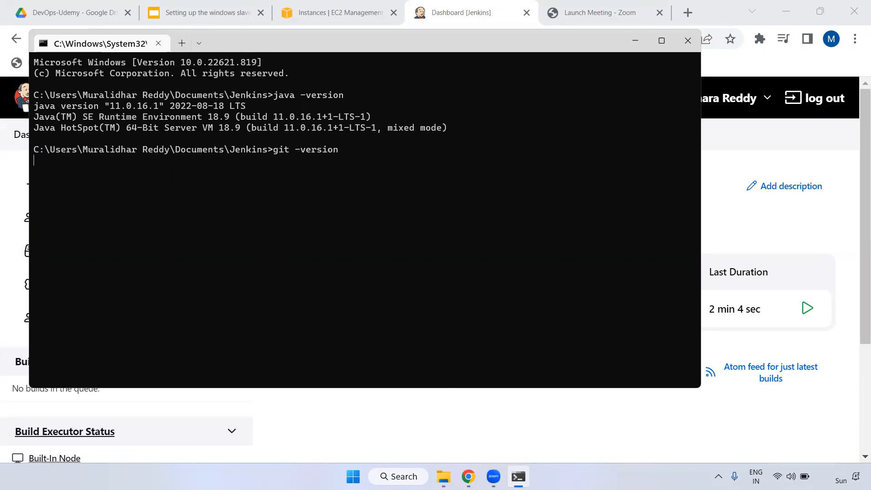
pyautogui.press('Up')
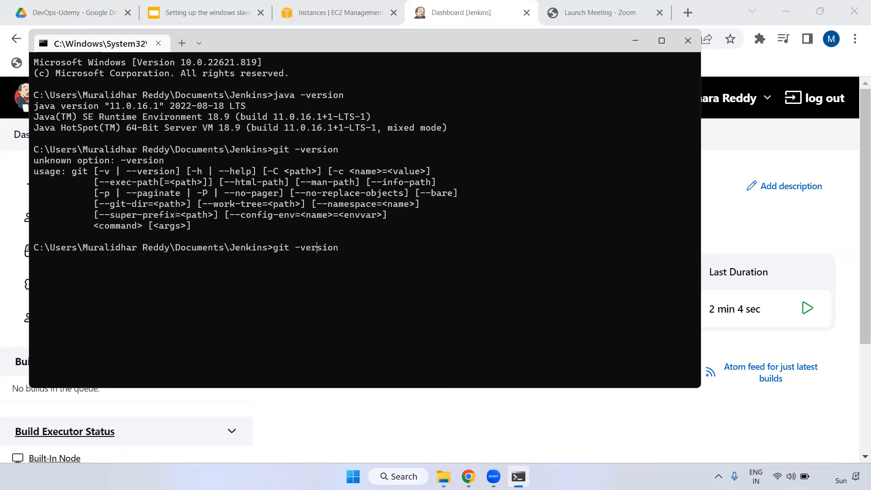
pyautogui.write('-')
pyautogui.press('Return')
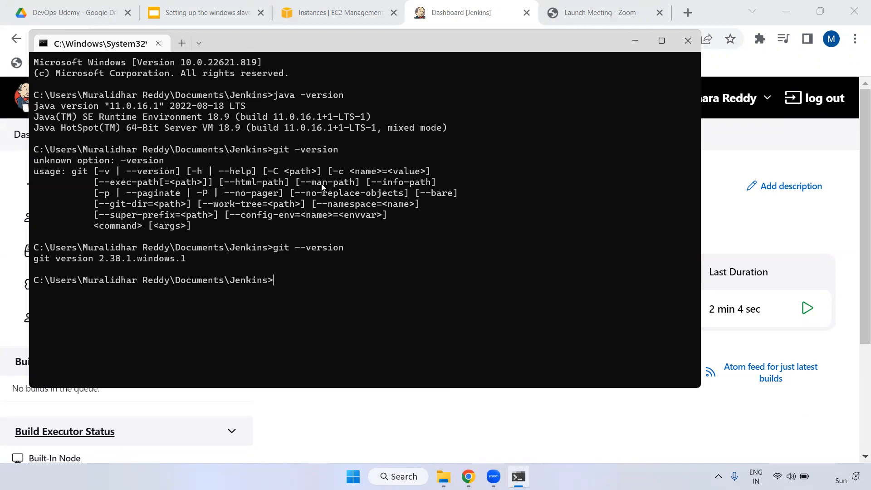
pyautogui.moveTo(39, 260); pyautogui.dragTo(181, 261)
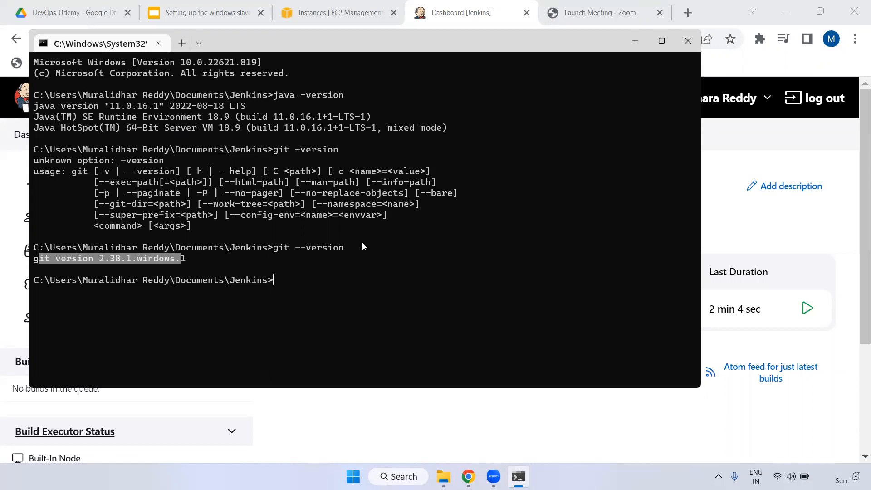
# Close the Launch Meeting page in Chrome and open the Manage nodes and clouds page in Jenkins
pyautogui.click(660, 12)
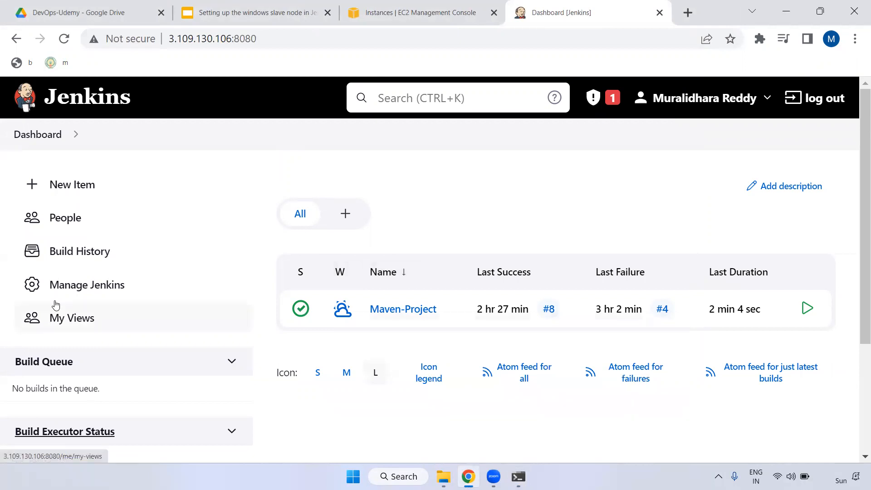
pyautogui.click(70, 284)
pyautogui.scroll(-2, 722, 379)
pyautogui.scroll(1, 722, 378)
pyautogui.scroll(-3, 722, 378)
pyautogui.click(714, 304)
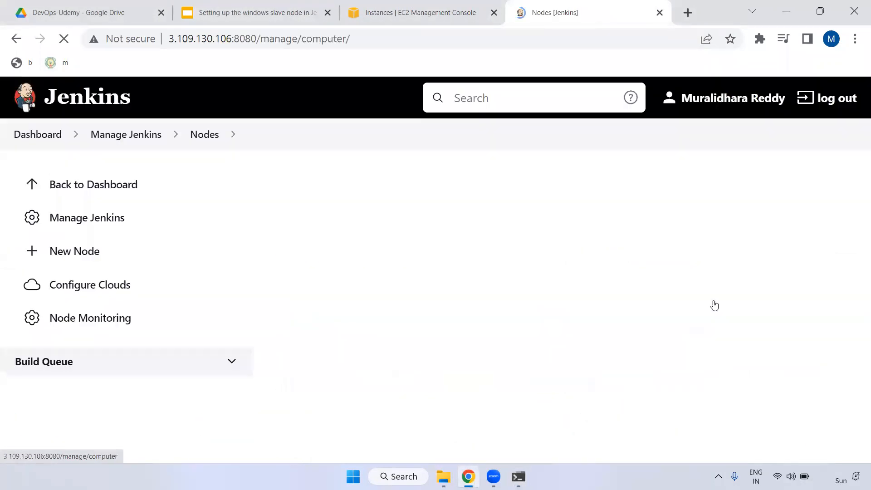
pyautogui.scroll(-3, 590, 327)
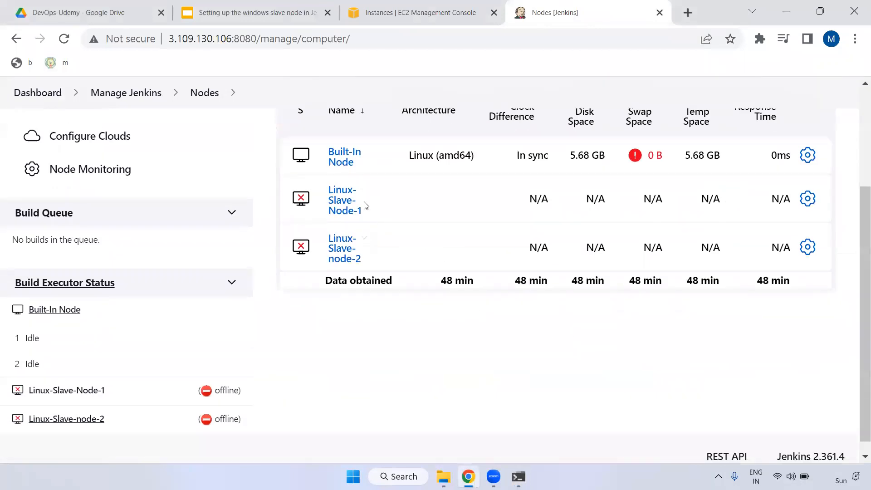
pyautogui.scroll(3, 390, 259)
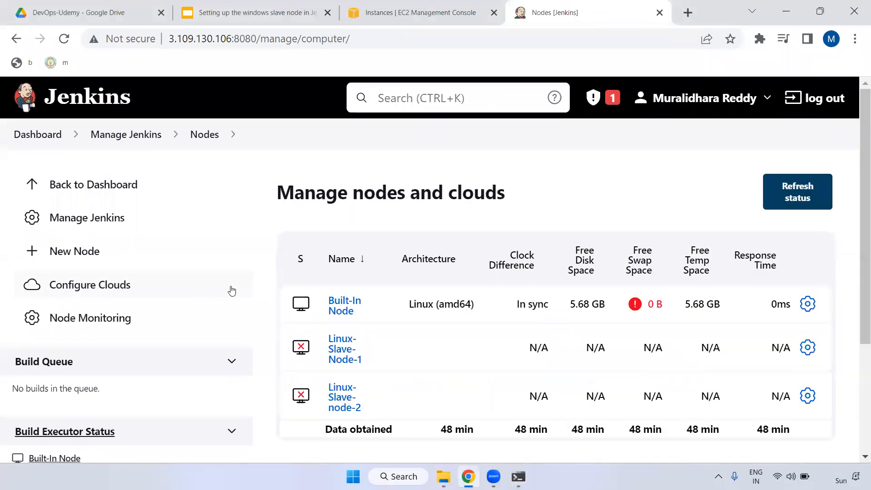
# Create a new node named windows as a Permanent Agent
pyautogui.click(73, 253)
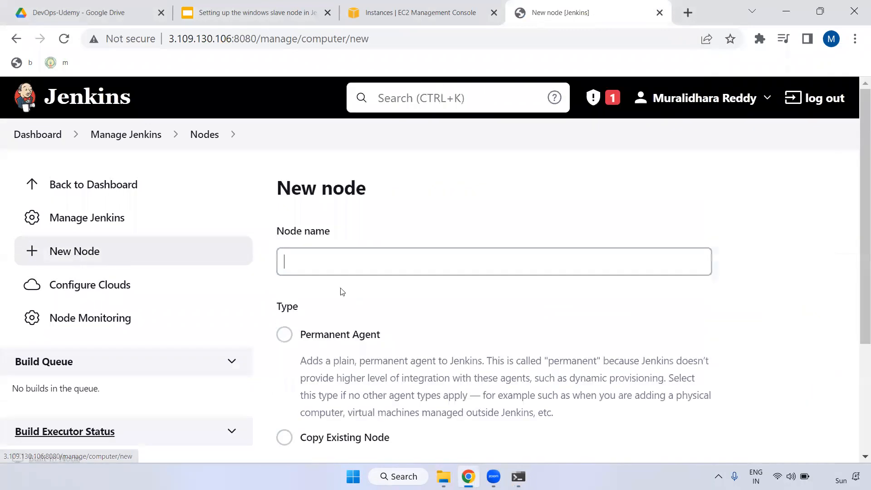
pyautogui.write('windows')
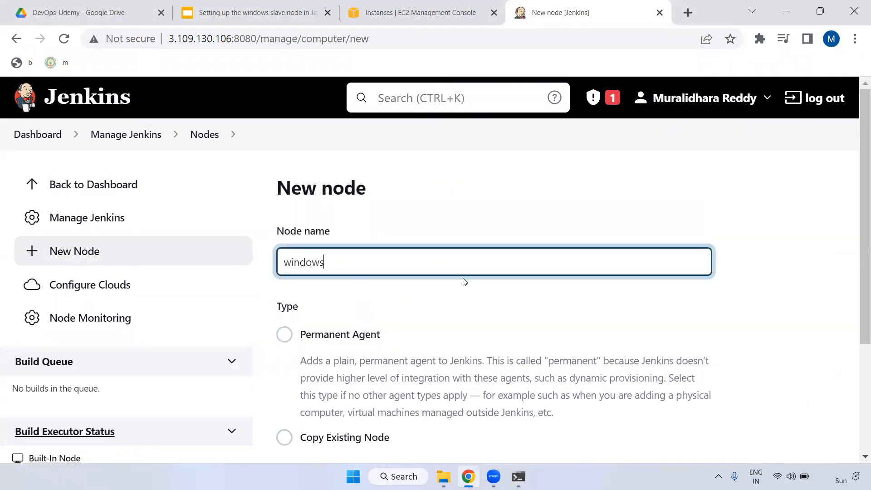
pyautogui.scroll(-3, 140, 236)
pyautogui.click(284, 186)
pyautogui.click(307, 348)
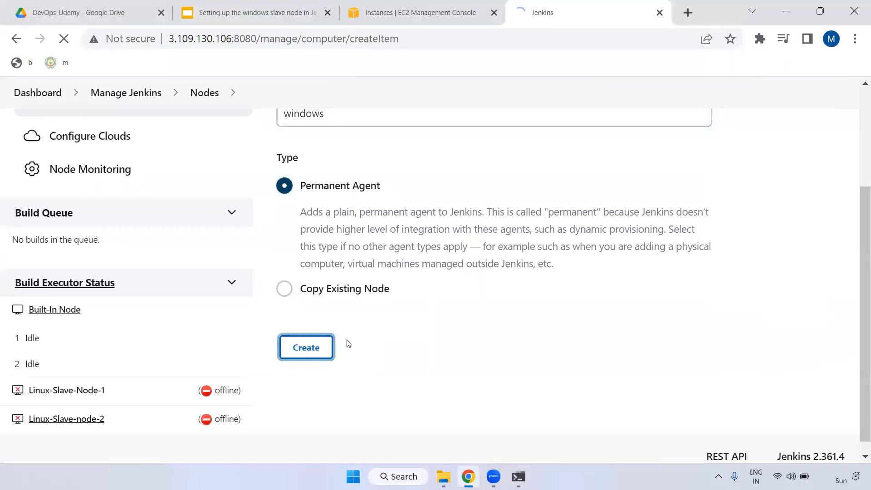
# Copy the node's name windows into its description and keep the number of executors at 1
pyautogui.doubleClick(344, 136)
pyautogui.hotkey('ctrl', 'c')
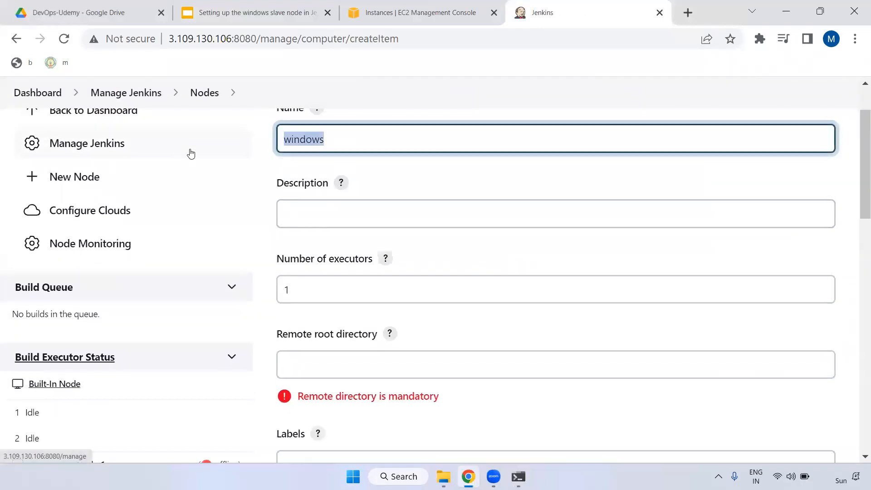
pyautogui.click(338, 219)
pyautogui.hotkey('ctrl', 'v')
pyautogui.click(403, 256)
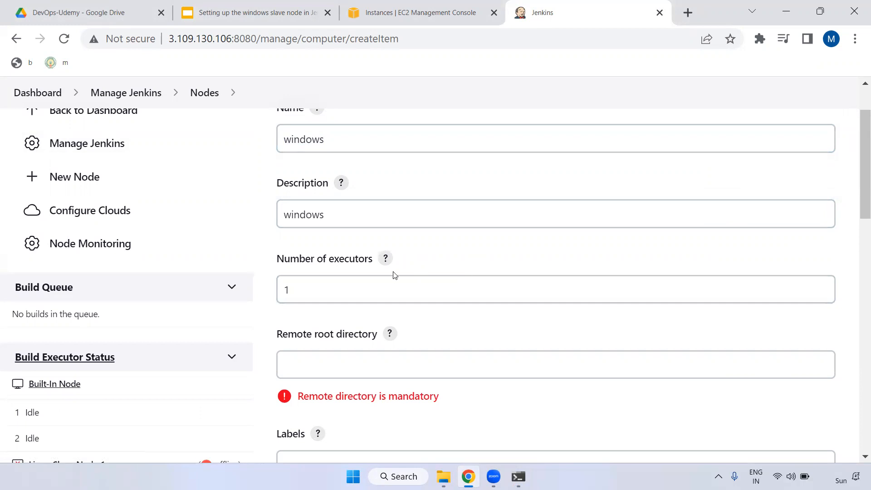
pyautogui.doubleClick(327, 286)
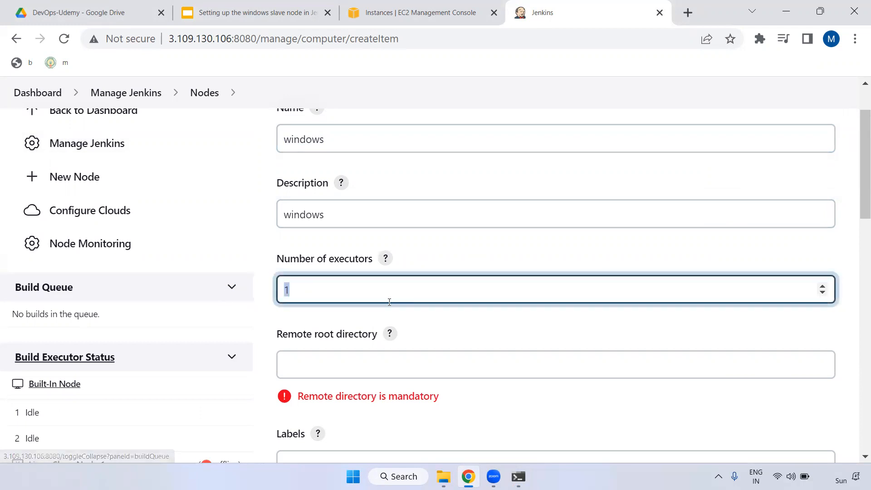
# Set the node's remote root directory to the full path of the Documents\Jenkins folder, copied from File Explorer
pyautogui.scroll(-2, 389, 307)
pyautogui.moveTo(279, 268); pyautogui.dragTo(379, 263)
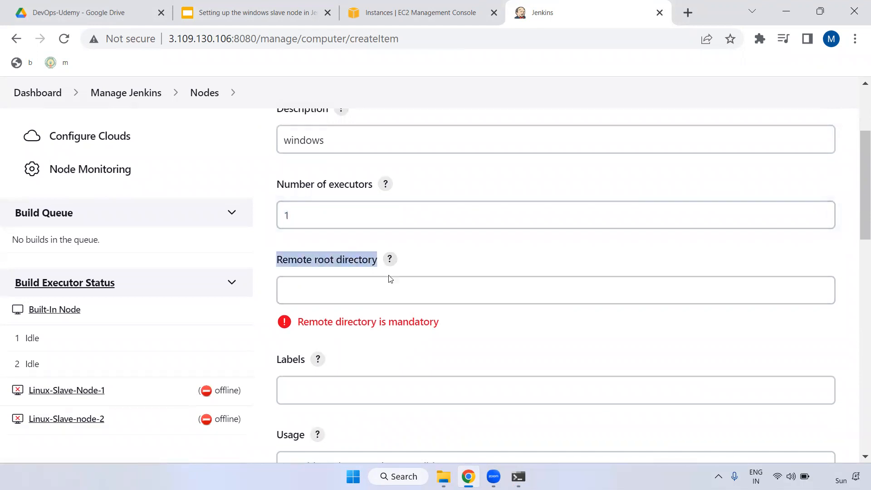
pyautogui.click(444, 476)
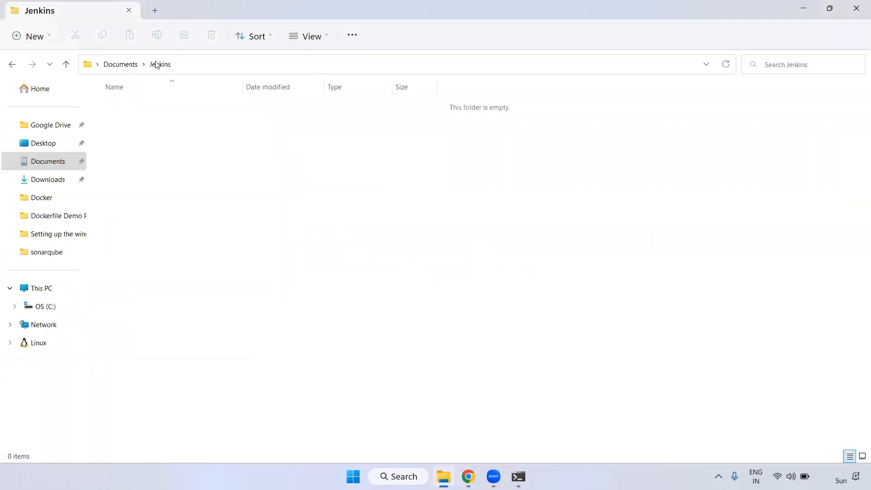
pyautogui.click(216, 66)
pyautogui.hotkey('ctrl', 'c')
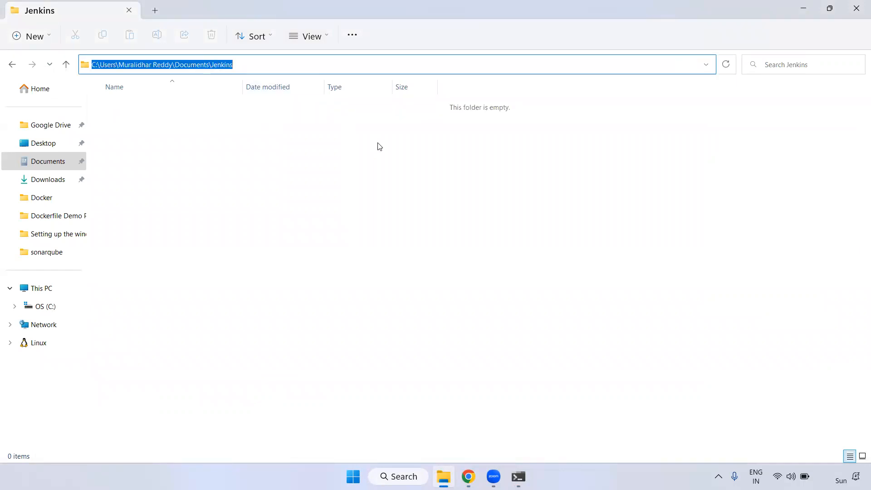
pyautogui.hotkey('alt', 'Tab')
pyautogui.click(335, 286)
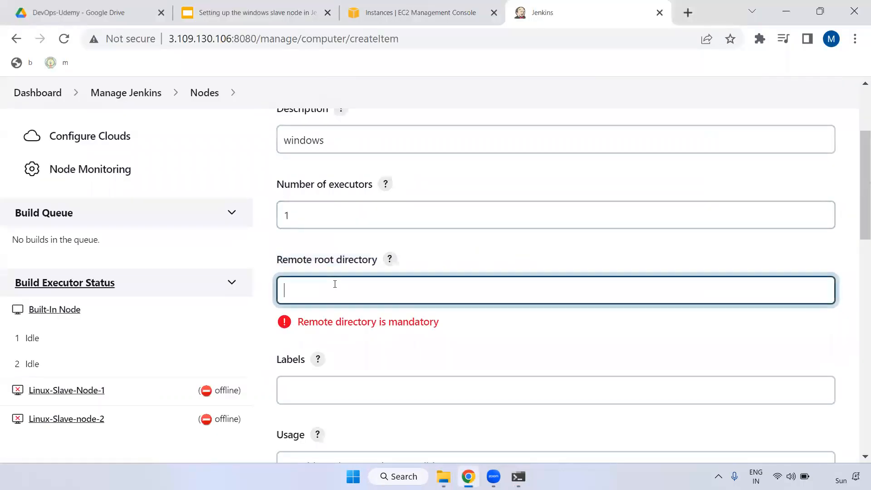
pyautogui.hotkey('ctrl', 'v')
pyautogui.click(428, 321)
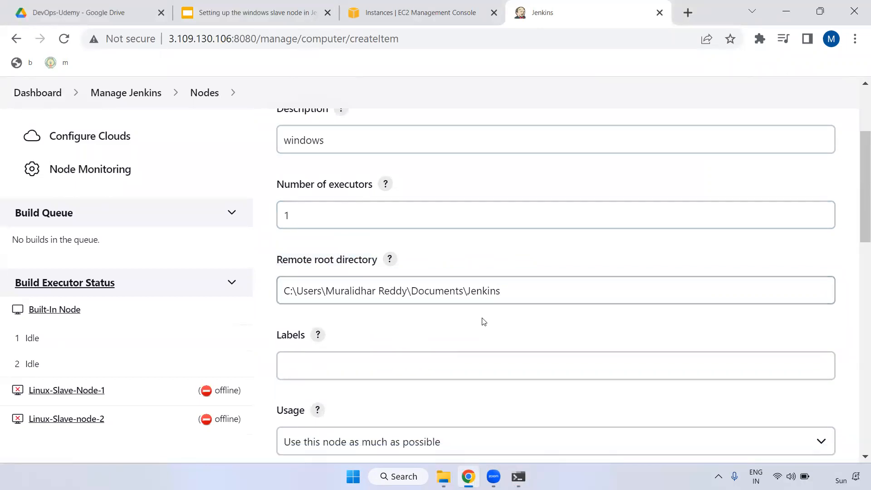
# Give the node the label windows
pyautogui.scroll(-2, 385, 299)
pyautogui.doubleClick(292, 263)
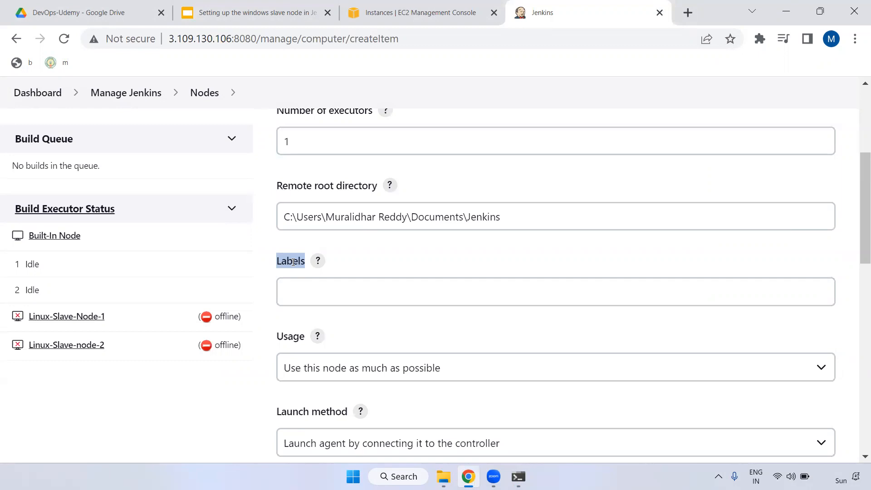
pyautogui.click(321, 291)
pyautogui.write('windows')
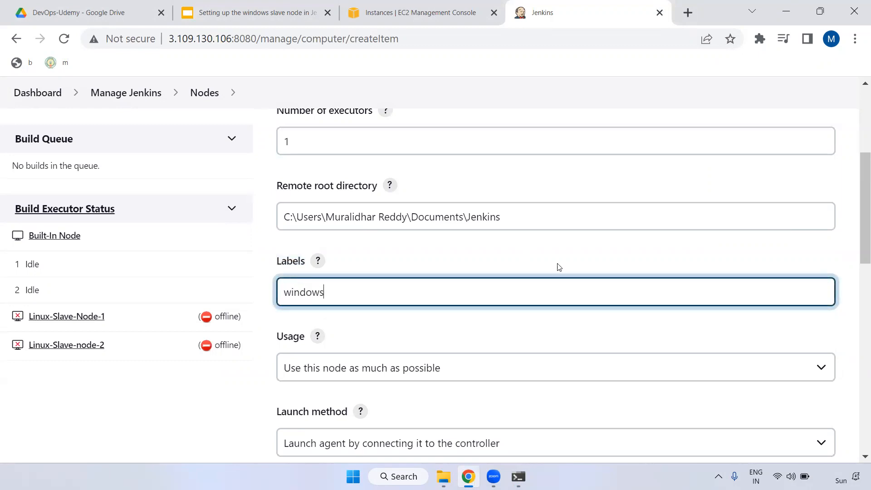
pyautogui.click(490, 312)
pyautogui.scroll(-3, 488, 315)
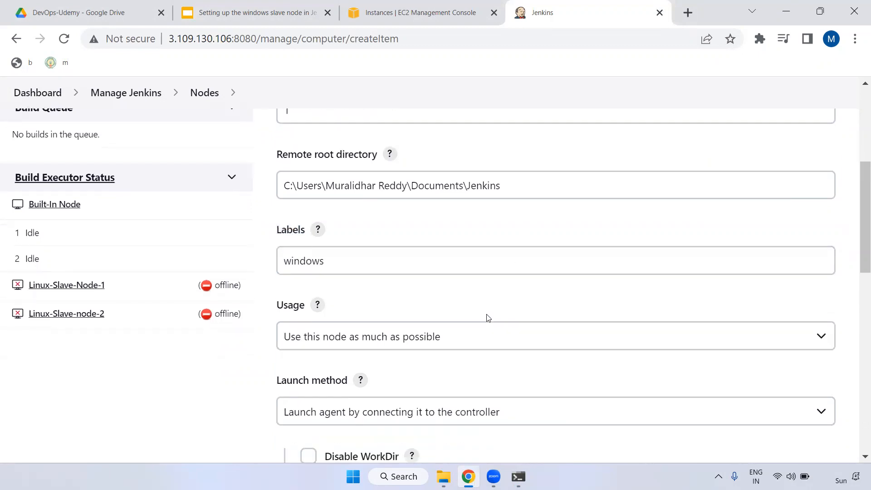
# Choose "Use this node as much as possible" as the node's usage
pyautogui.moveTo(280, 187); pyautogui.dragTo(293, 188)
pyautogui.click(385, 220)
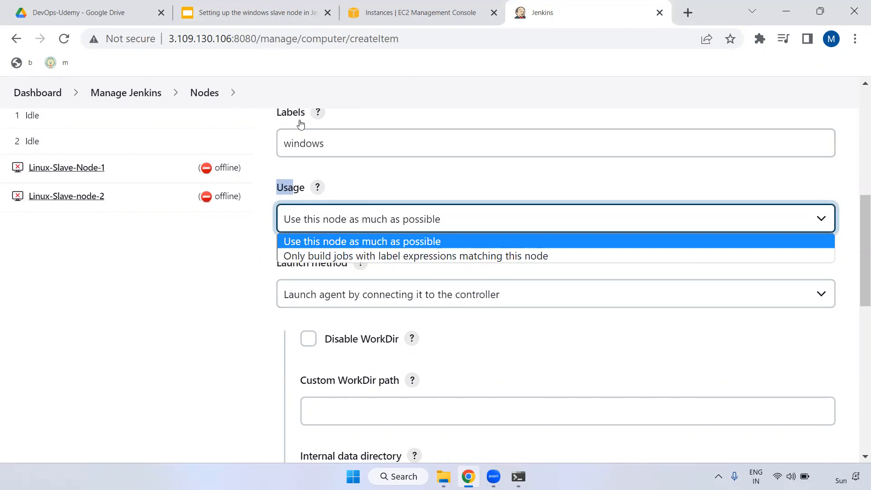
pyautogui.click(421, 245)
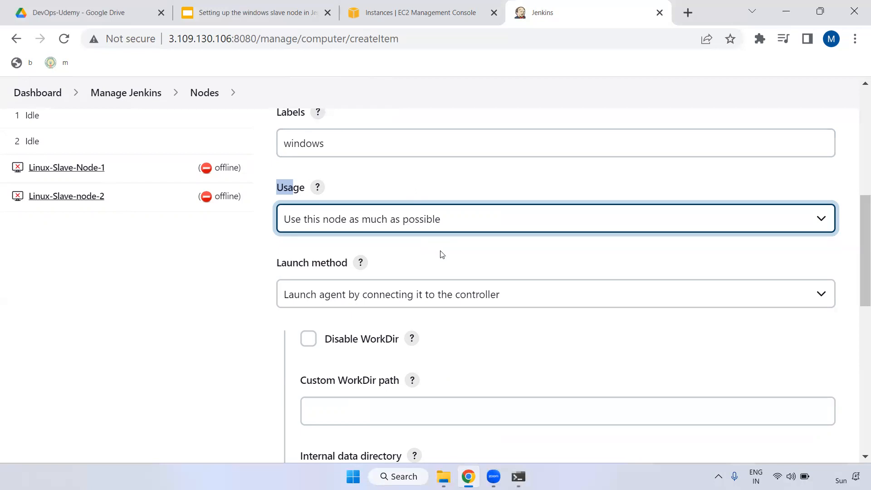
# Try launching via execution of command on the controller, then choose "Launch agent by connecting it to the controller" as the launch method
pyautogui.scroll(-3, 439, 253)
pyautogui.click(465, 154)
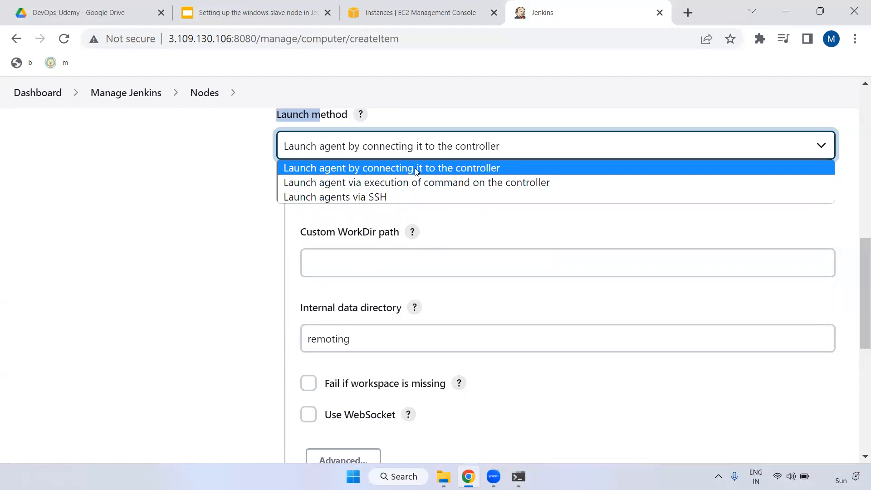
pyautogui.click(337, 181)
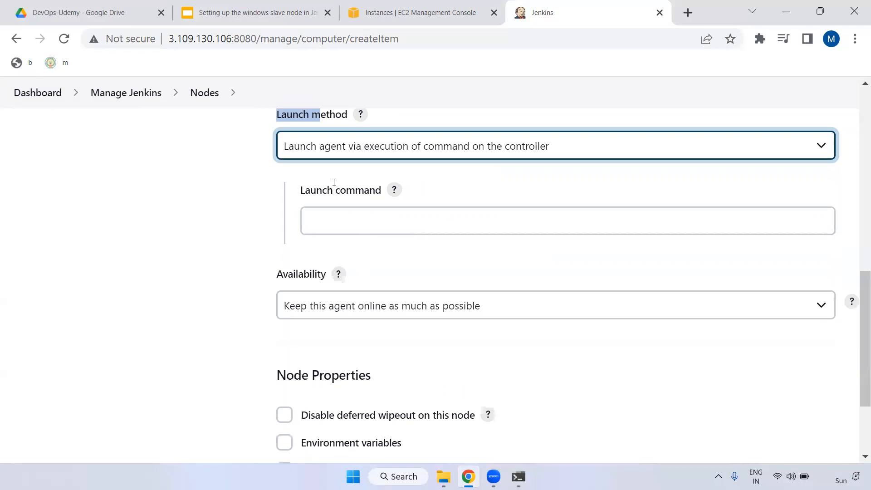
pyautogui.click(374, 211)
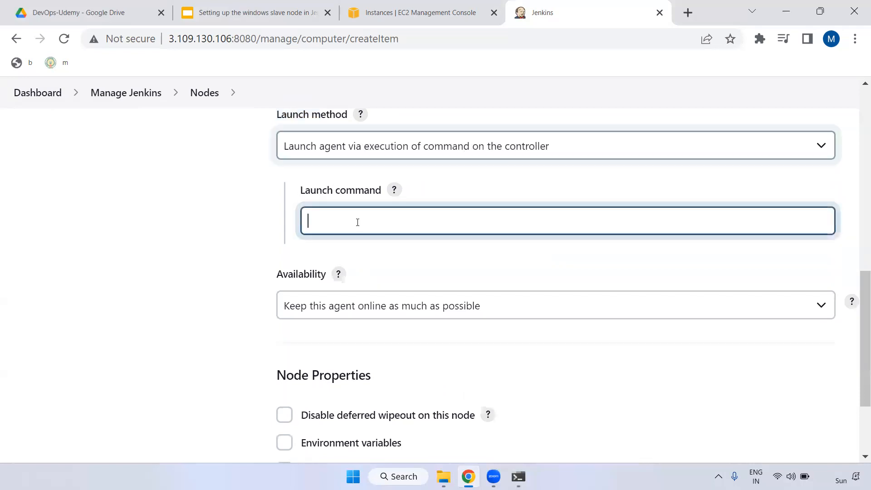
pyautogui.click(435, 159)
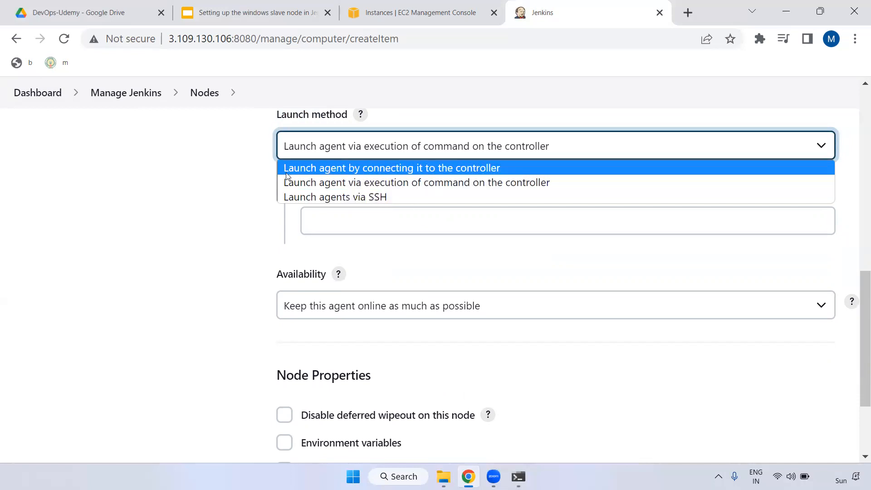
pyautogui.click(447, 176)
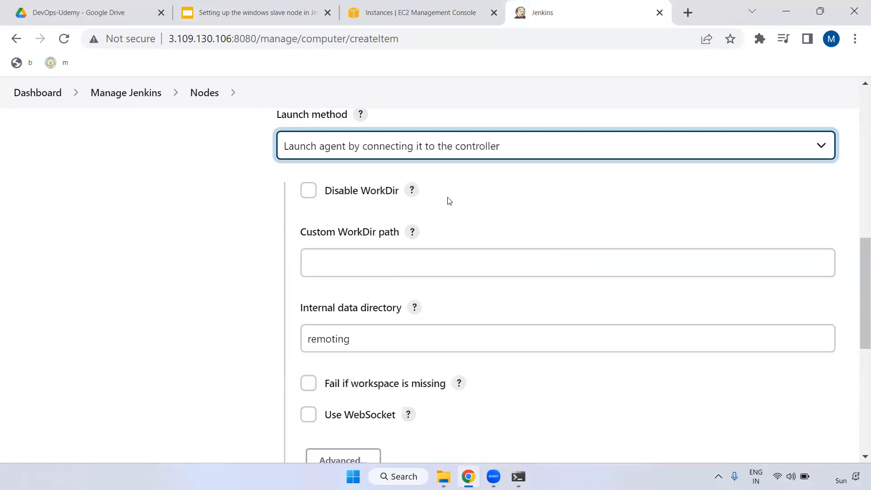
# Review the custom WorkDir path and internal data directory fields against the node's remote root directory
pyautogui.scroll(-2, 547, 214)
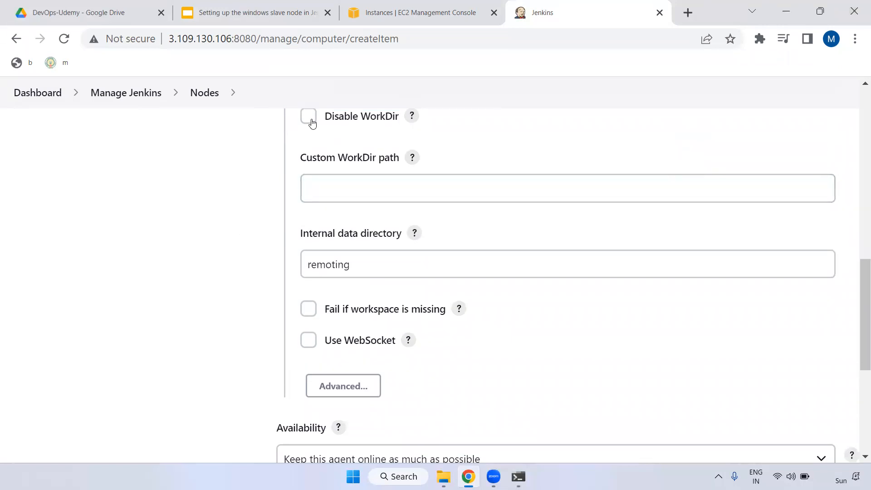
pyautogui.moveTo(307, 157); pyautogui.dragTo(395, 160)
pyautogui.scroll(5, 408, 180)
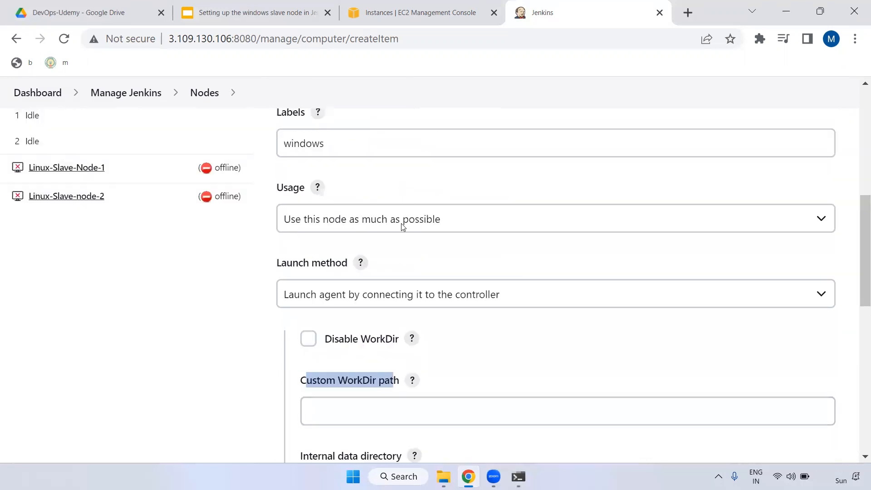
pyautogui.scroll(3, 469, 268)
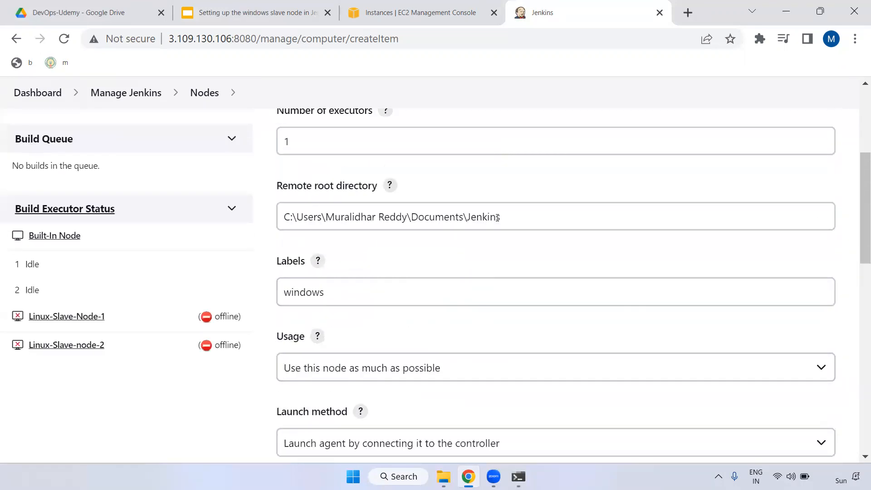
pyautogui.doubleClick(507, 216)
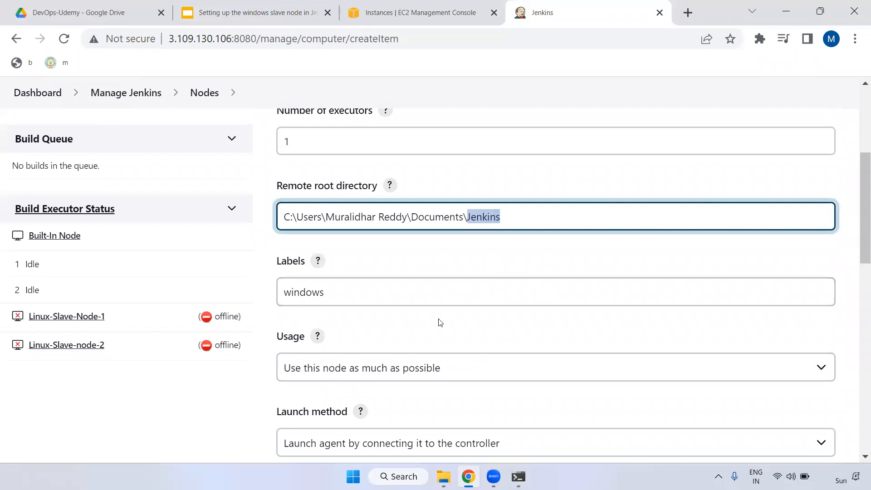
pyautogui.scroll(-3, 438, 322)
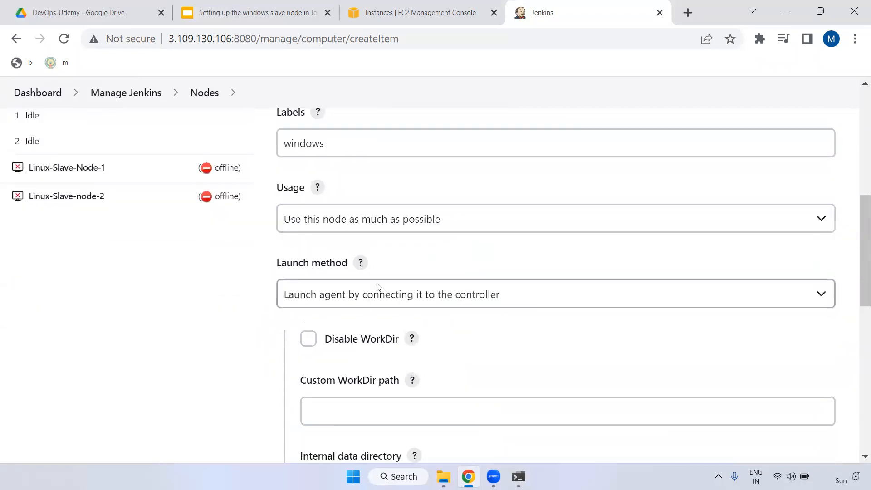
pyautogui.scroll(-3, 358, 268)
pyautogui.moveTo(303, 235); pyautogui.dragTo(379, 237)
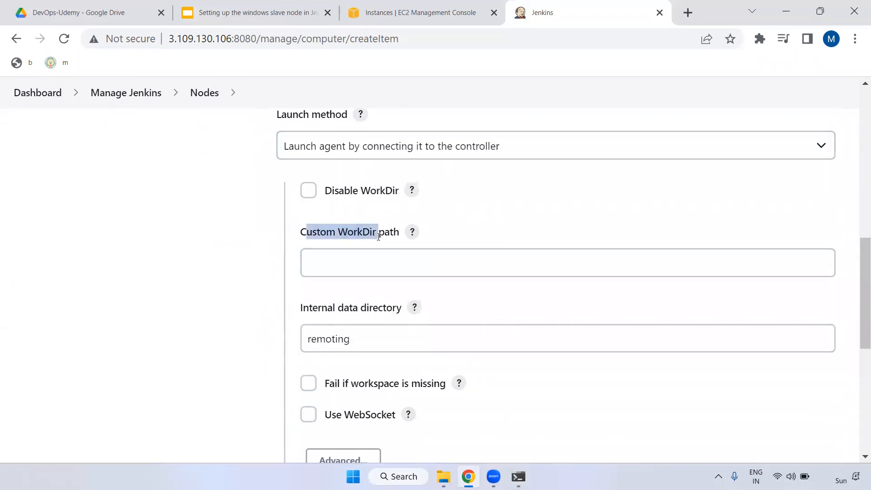
pyautogui.scroll(-3, 414, 272)
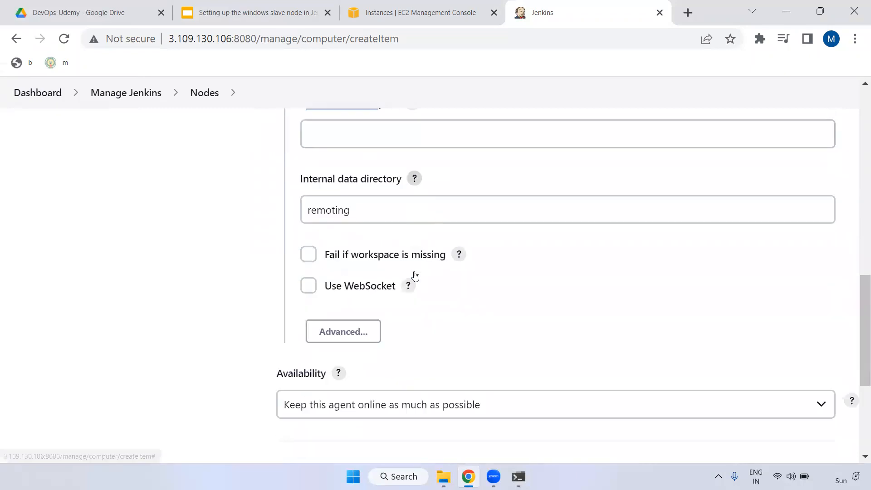
pyautogui.moveTo(302, 159); pyautogui.dragTo(390, 173)
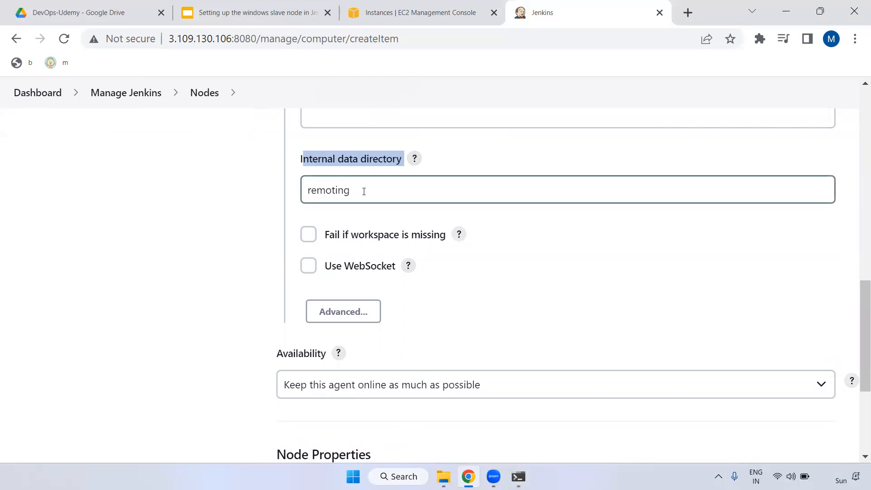
pyautogui.moveTo(368, 195); pyautogui.dragTo(296, 196)
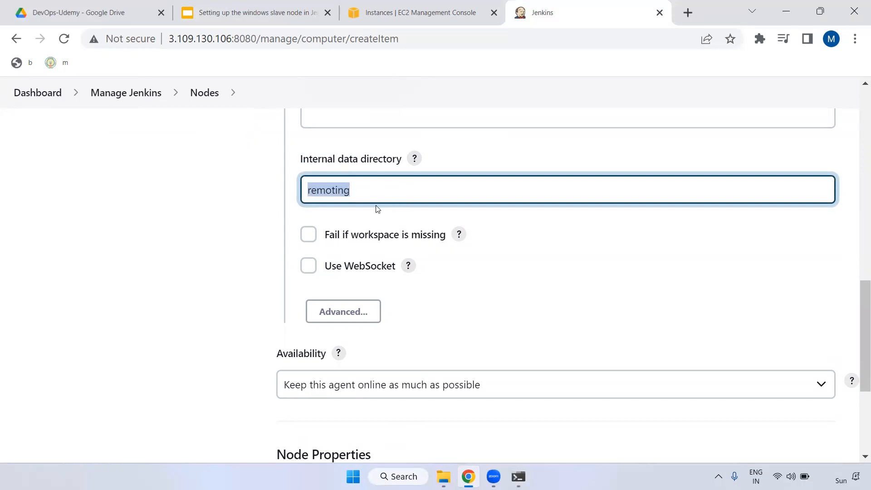
pyautogui.scroll(8, 423, 216)
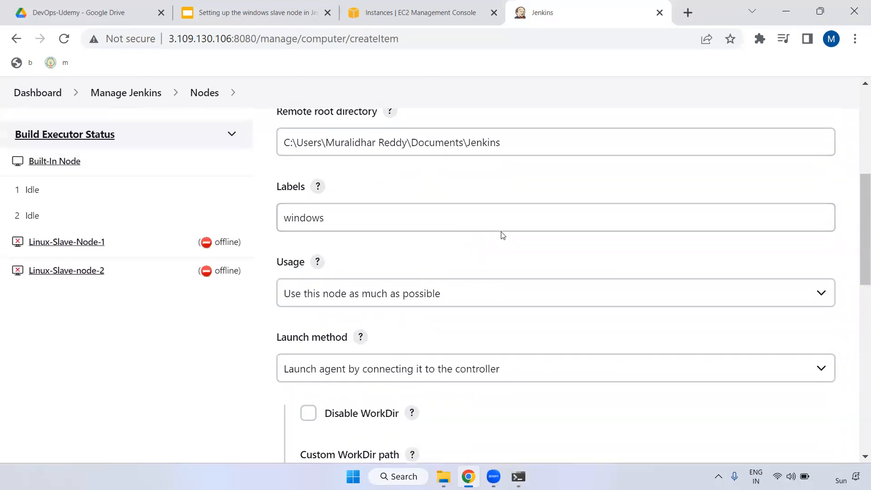
pyautogui.moveTo(501, 140); pyautogui.dragTo(464, 141)
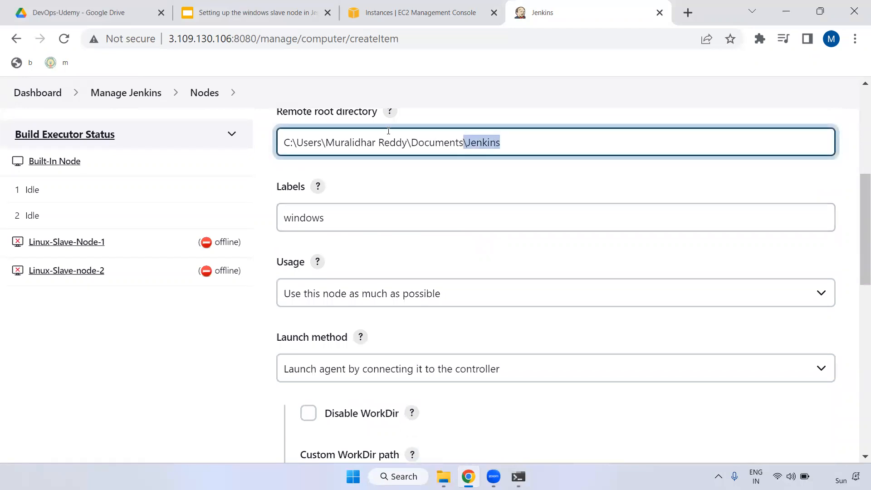
pyautogui.click(489, 143)
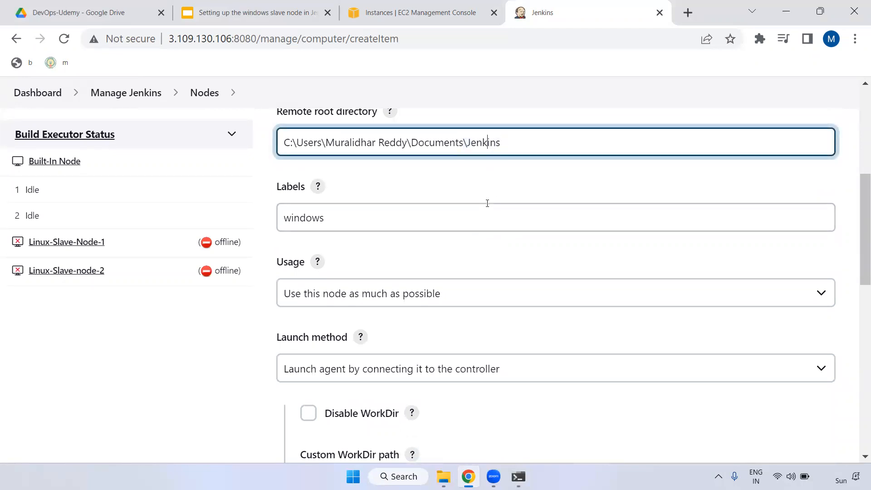
# Enable Use WebSocket for the agent and set its availability to "Keep this agent online as much as possible"
pyautogui.scroll(-7, 481, 213)
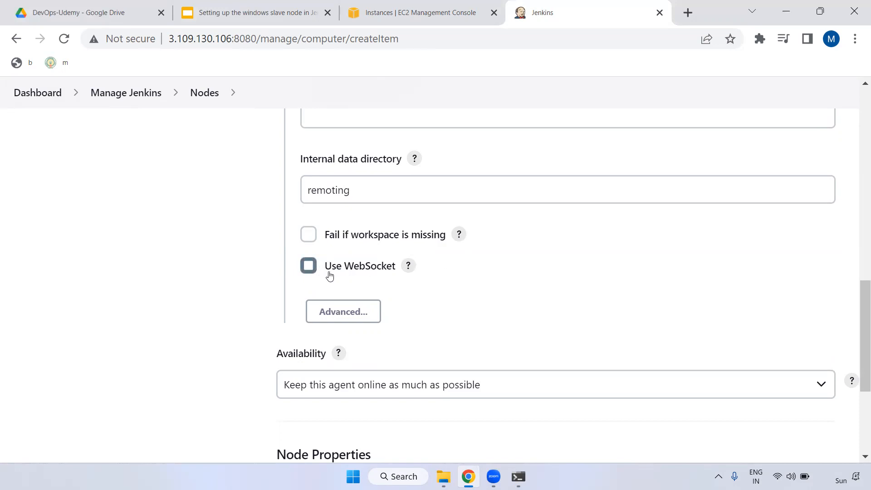
pyautogui.click(308, 266)
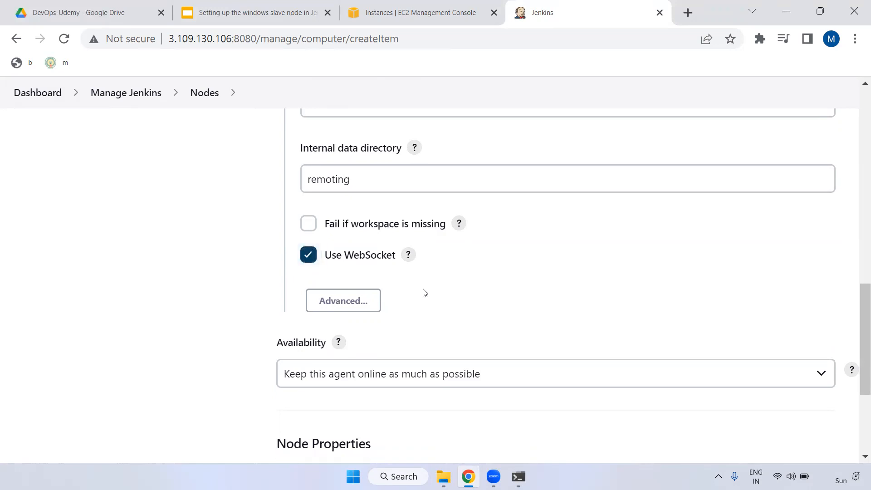
pyautogui.scroll(-3, 424, 292)
pyautogui.moveTo(277, 210); pyautogui.dragTo(332, 213)
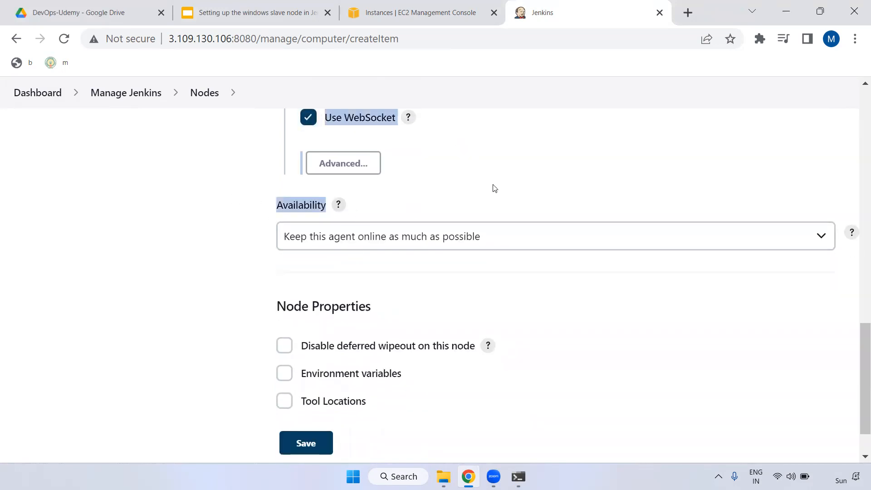
pyautogui.click(509, 178)
pyautogui.click(332, 232)
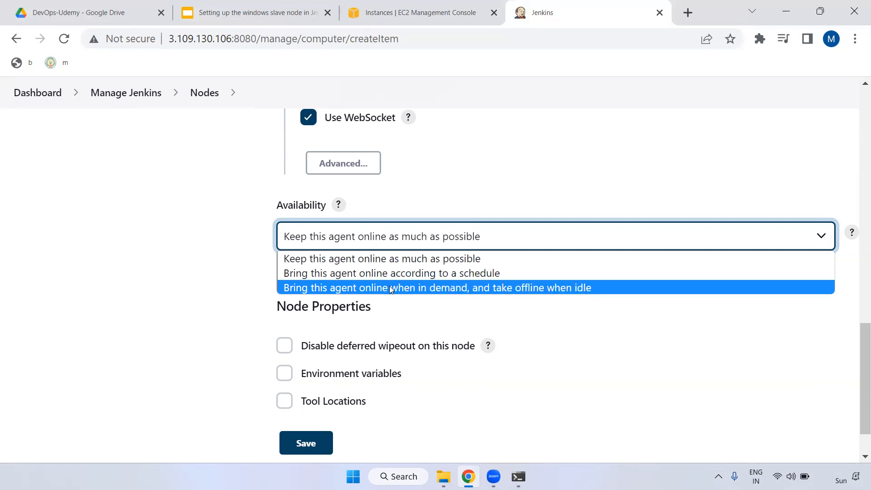
pyautogui.click(420, 255)
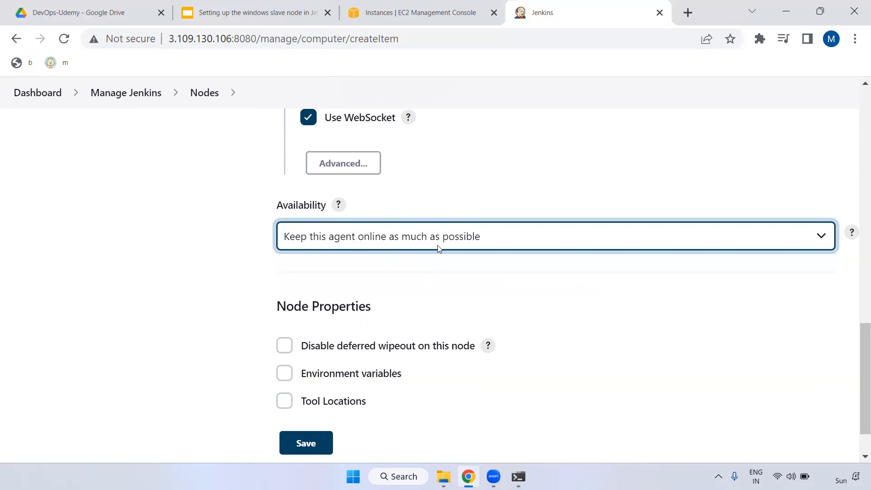
# Save the new node and open the status page of the windows agent
pyautogui.scroll(-1, 506, 263)
pyautogui.scroll(1, 495, 268)
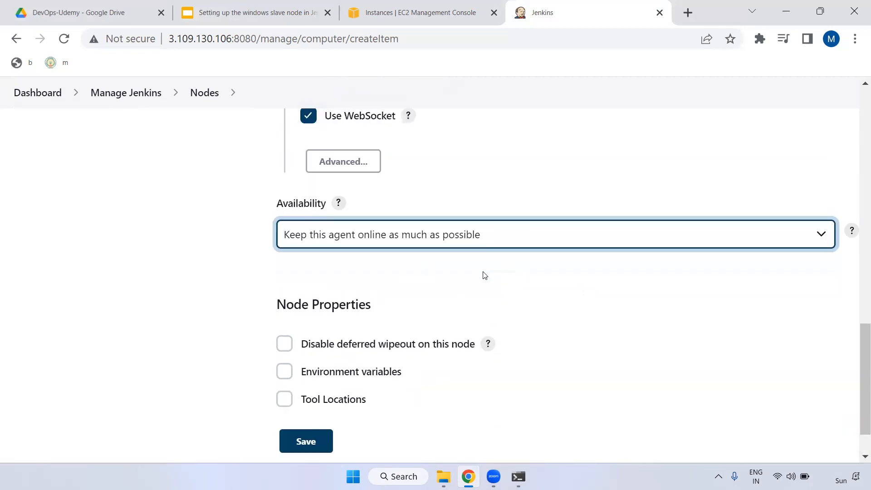
pyautogui.scroll(-1, 307, 436)
pyautogui.click(307, 399)
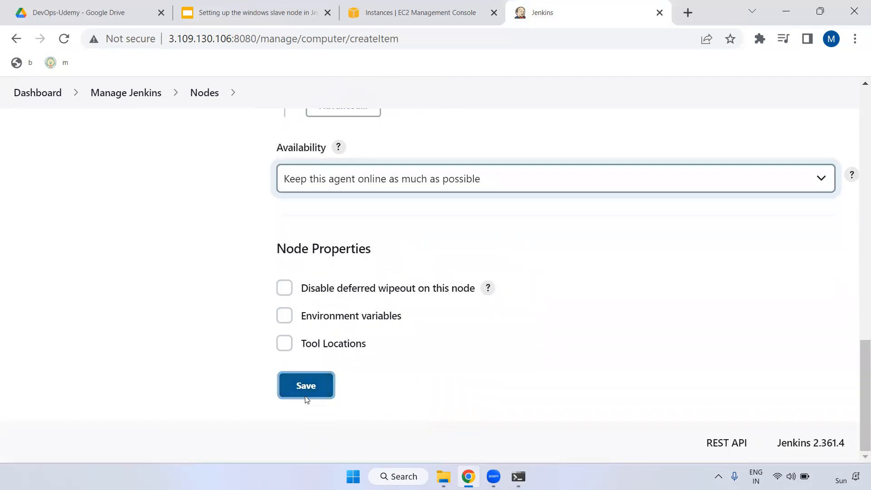
pyautogui.scroll(-2, 377, 359)
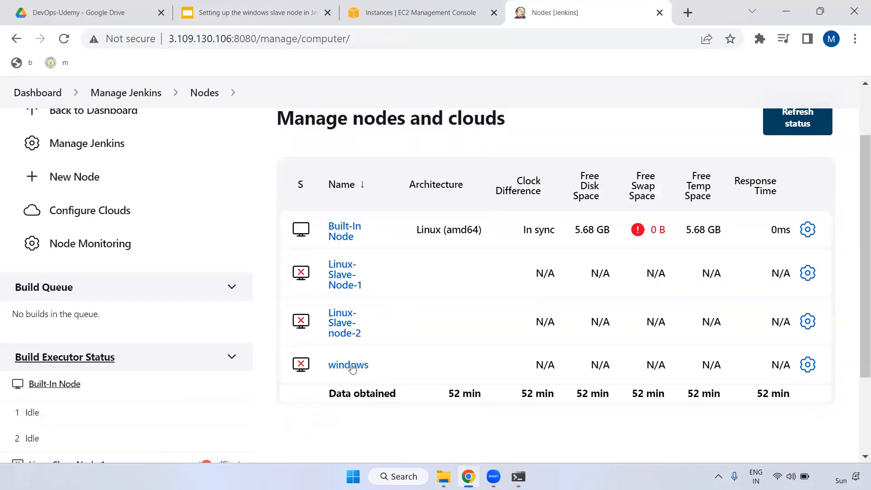
pyautogui.click(350, 366)
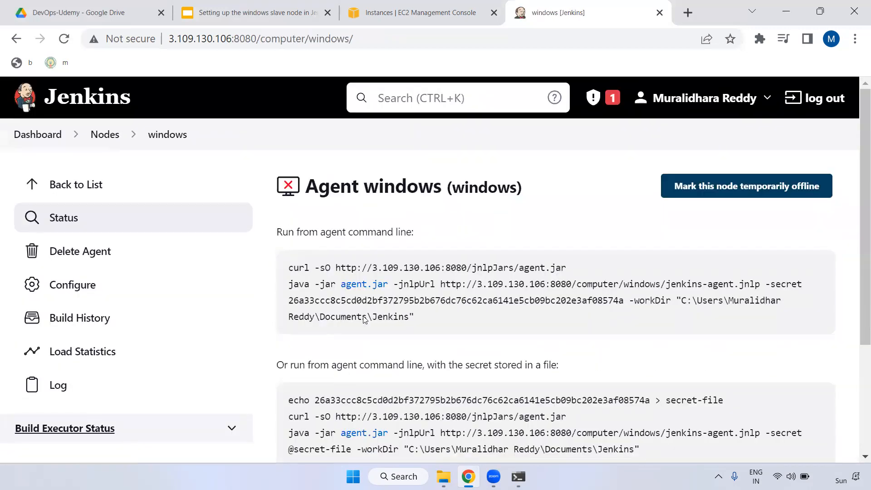
# Check the controller address in the first agent command, select the curl line that downloads agent.jar, and switch to the command prompt
pyautogui.moveTo(171, 39); pyautogui.dragTo(232, 38)
pyautogui.moveTo(374, 267); pyautogui.dragTo(452, 267)
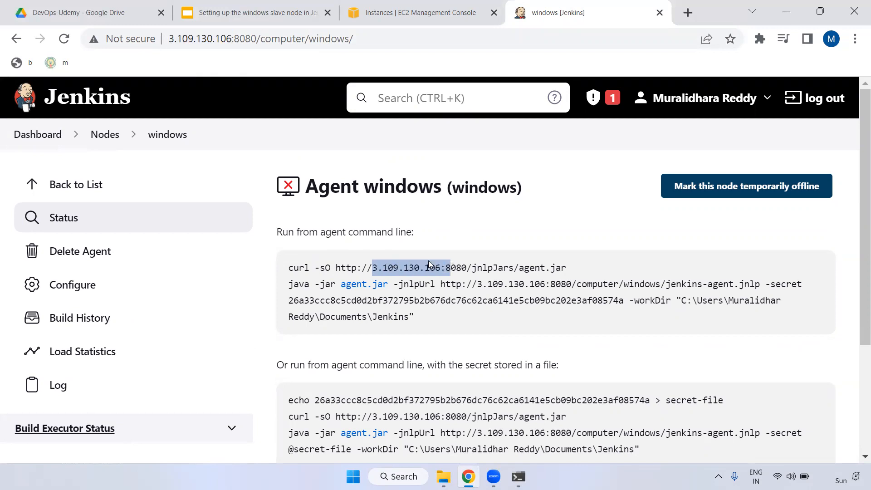
pyautogui.tripleClick(373, 267)
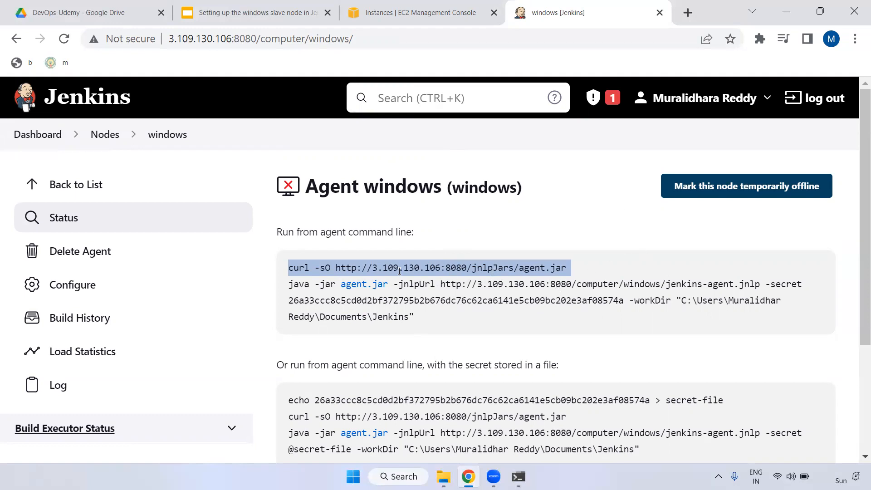
pyautogui.tripleClick(344, 267)
pyautogui.click(518, 476)
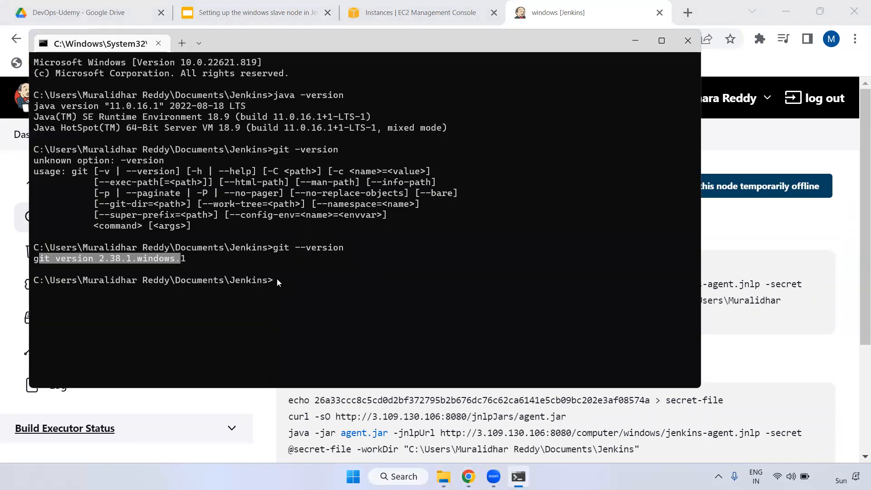
pyautogui.rightClick(419, 283)
pyautogui.rightClick(350, 296)
pyautogui.press('BackSpace')
pyautogui.press('BackSpace')
pyautogui.press('BackSpace')
pyautogui.press('BackSpace')
pyautogui.press('BackSpace')
pyautogui.press('BackSpace')
pyautogui.press('BackSpace')
pyautogui.press('BackSpace')
pyautogui.press('BackSpace')
pyautogui.press('BackSpace')
pyautogui.press('BackSpace')
pyautogui.press('BackSpace')
pyautogui.press('BackSpace')
pyautogui.press('BackSpace')
pyautogui.press('BackSpace')
pyautogui.press('BackSpace')
pyautogui.press('BackSpace')
pyautogui.press('BackSpace')
pyautogui.press('BackSpace')
pyautogui.press('BackSpace')
# Copy the curl command for agent.jar from the node page and run it in the command prompt at the Jenkins folder
pyautogui.hotkey('alt', 'Tab')
pyautogui.rightClick(471, 263)
pyautogui.click(487, 274)
pyautogui.hotkey('alt', 'Tab')
pyautogui.rightClick(365, 279)
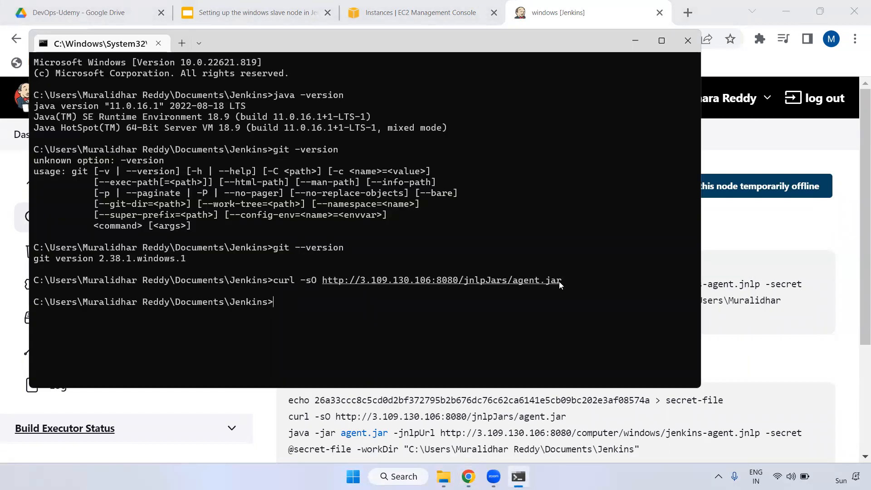
# Check the Documents\Jenkins folder in File Explorer for the downloaded agent file and view the folder's full path
pyautogui.click(443, 476)
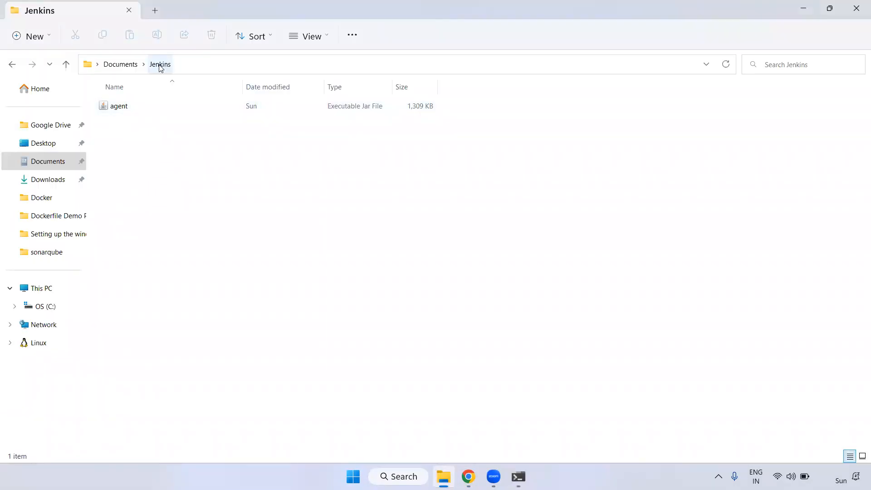
pyautogui.click(191, 66)
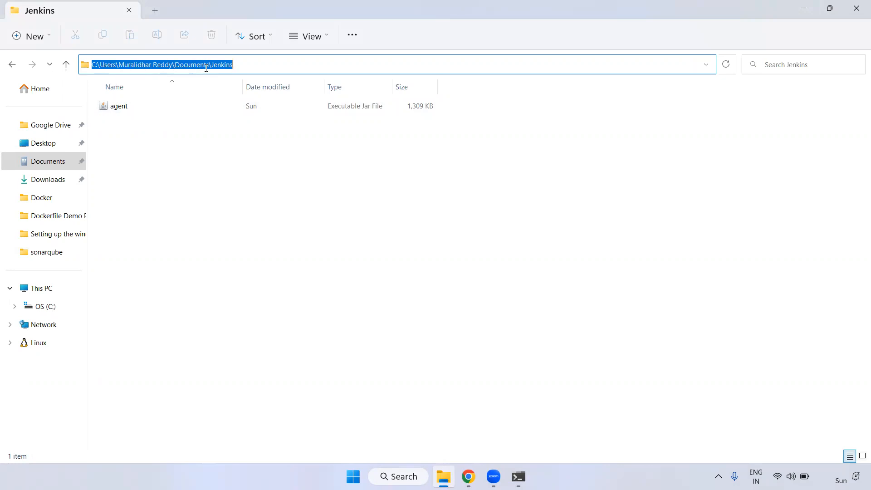
pyautogui.click(242, 66)
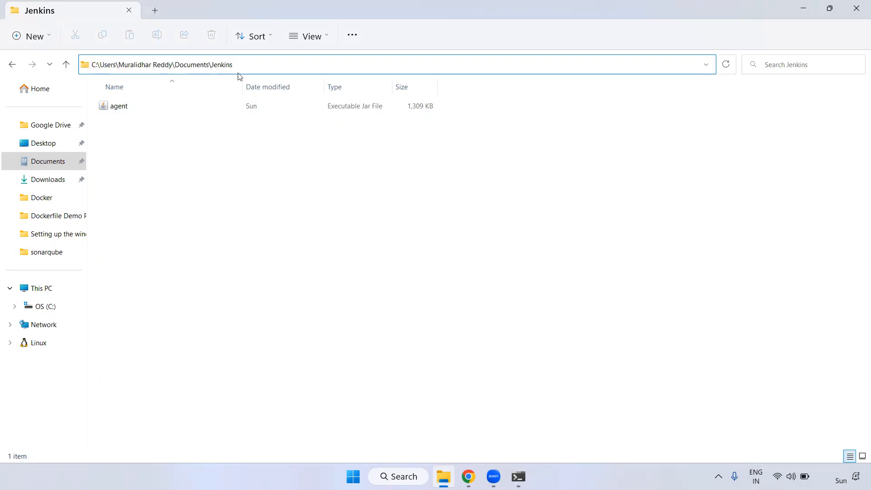
pyautogui.click(160, 155)
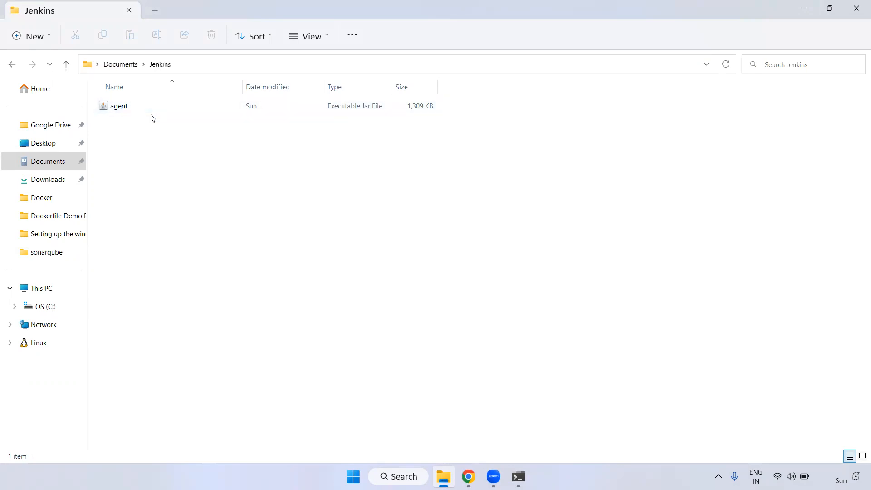
# Return to the Jenkins node page in Chrome and examine the java launch command's controller URL, port, jenkins-agent.jnlp file, secret and workDir path
pyautogui.click(469, 477)
pyautogui.scroll(-2, 336, 298)
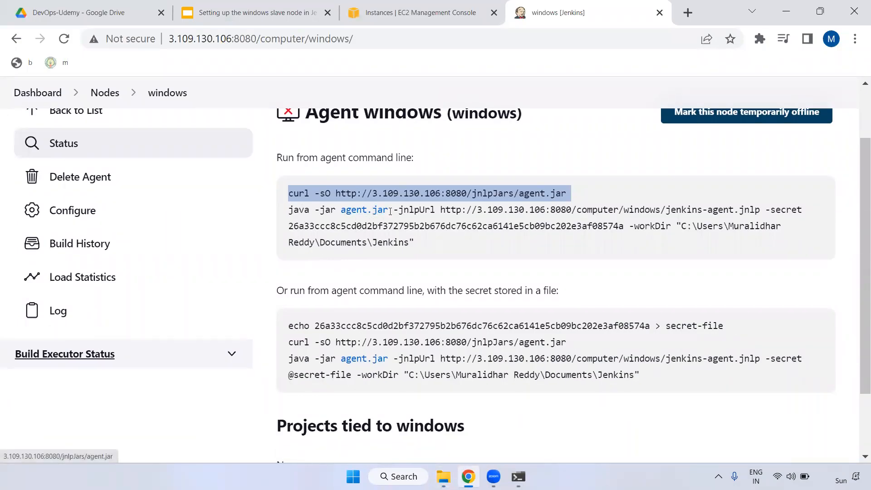
pyautogui.moveTo(403, 210); pyautogui.dragTo(540, 213)
pyautogui.doubleClick(564, 211)
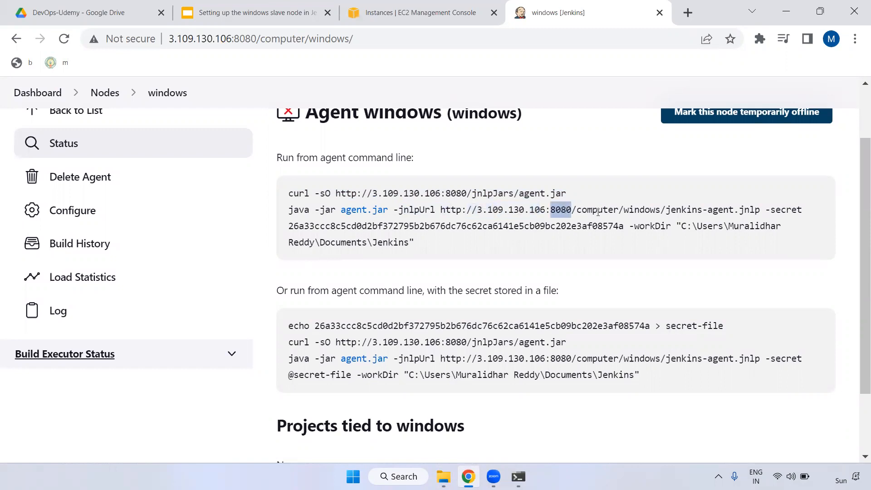
pyautogui.doubleClick(598, 211)
pyautogui.moveTo(634, 211); pyautogui.dragTo(663, 210)
pyautogui.doubleClick(646, 210)
pyautogui.moveTo(667, 210); pyautogui.dragTo(761, 210)
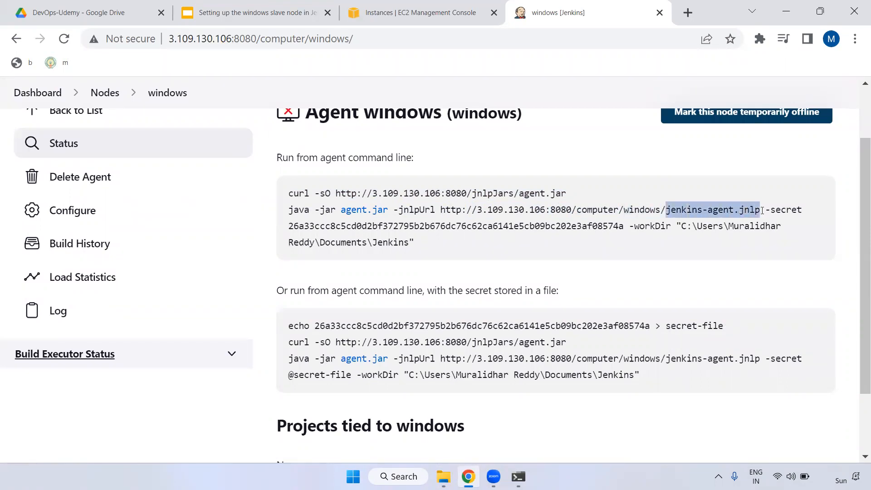
pyautogui.doubleClick(367, 228)
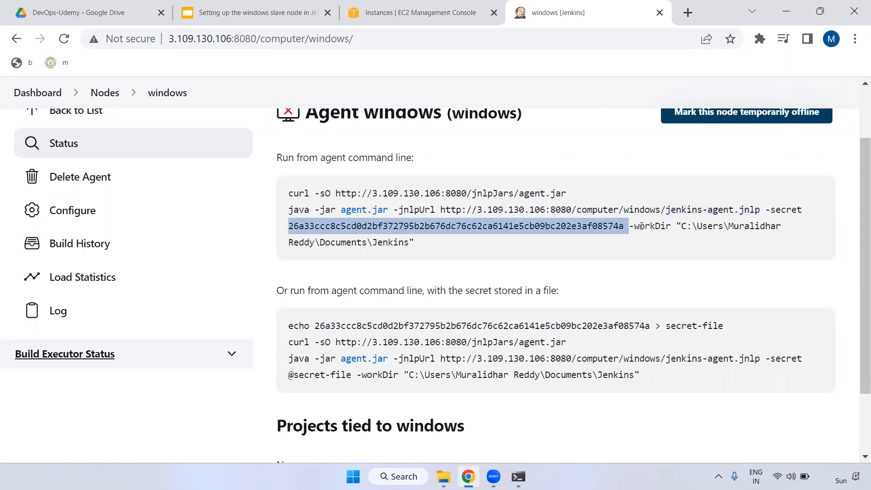
pyautogui.moveTo(639, 226); pyautogui.dragTo(679, 235)
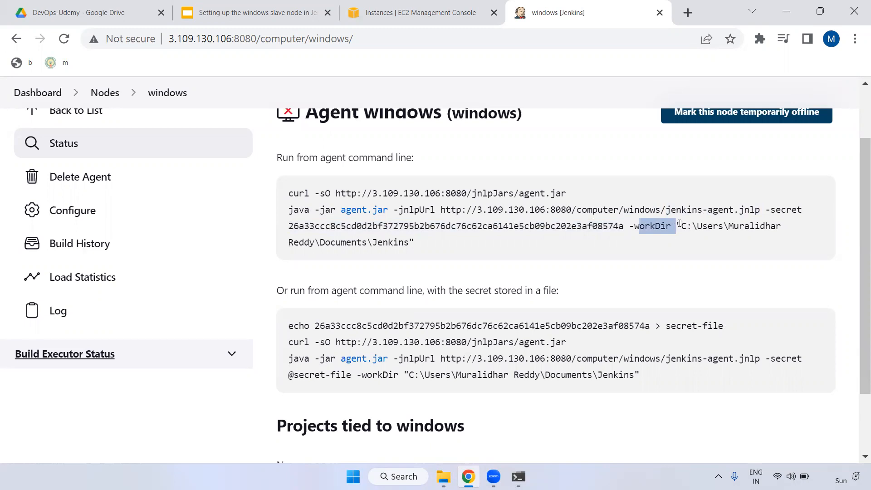
pyautogui.moveTo(681, 226); pyautogui.dragTo(690, 244)
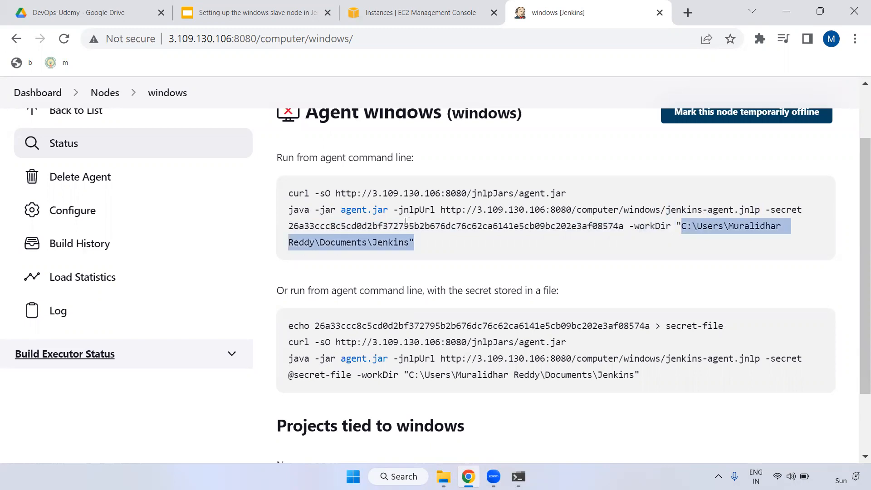
# Copy the java launch command with its agent secret from the node page and run it in the command prompt with a trailing &
pyautogui.doubleClick(393, 242)
pyautogui.click(387, 217)
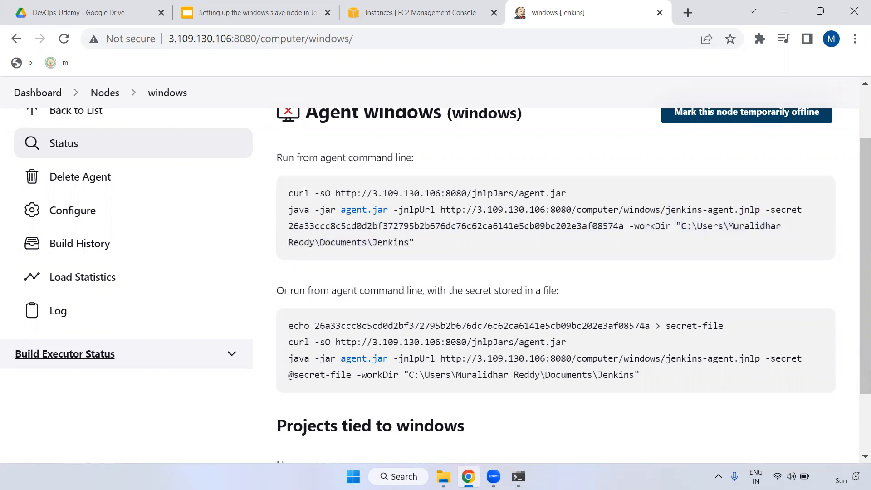
pyautogui.moveTo(289, 208); pyautogui.dragTo(422, 244)
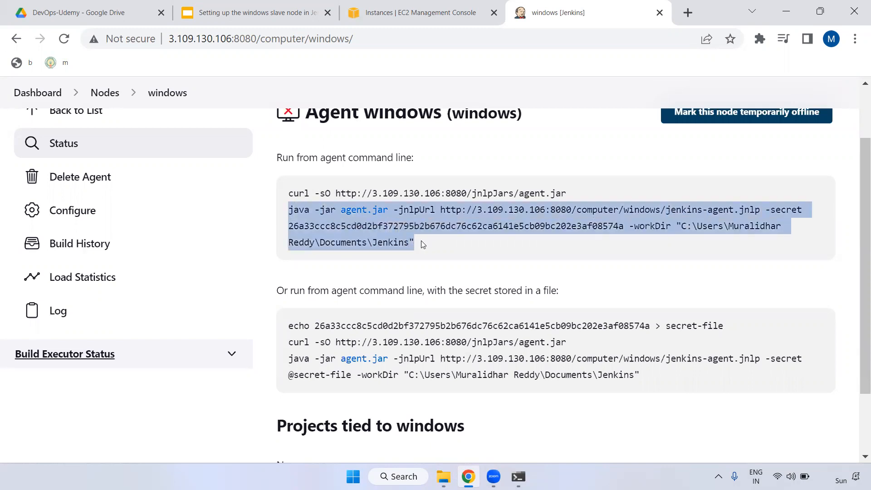
pyautogui.hotkey('alt', 'Tab')
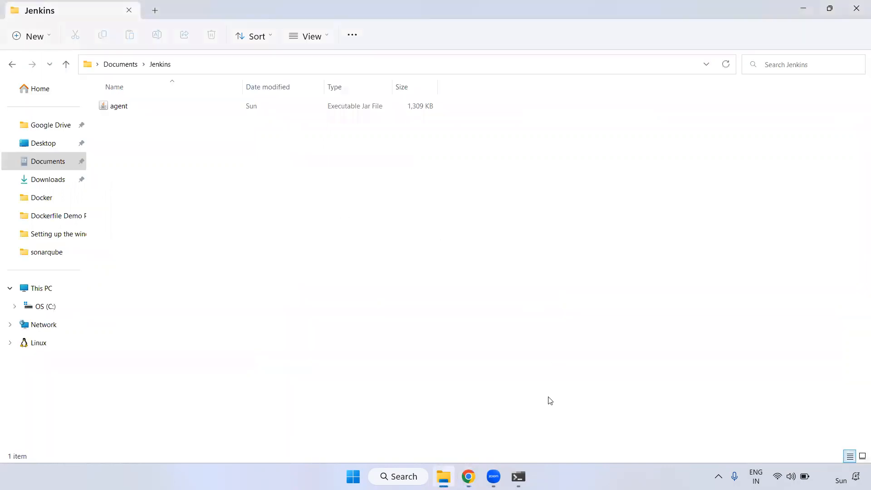
pyautogui.hotkey('alt', 'Tab')
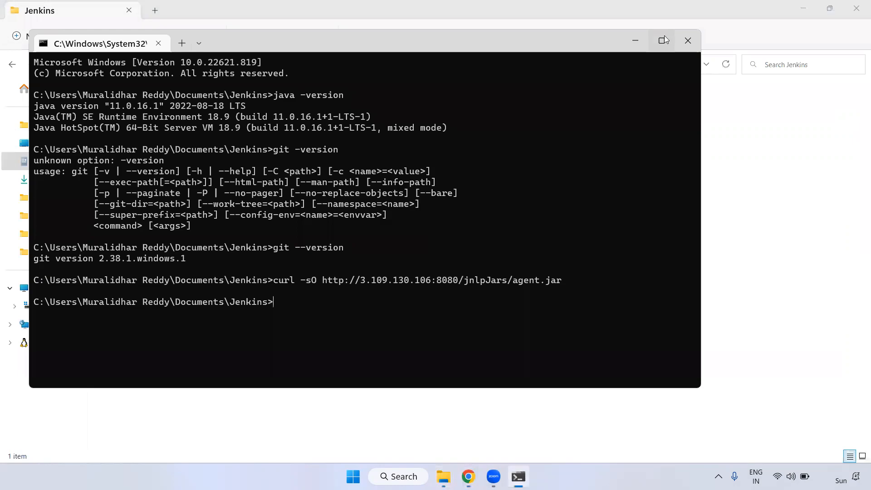
pyautogui.hotkey('ctrl', 'v')
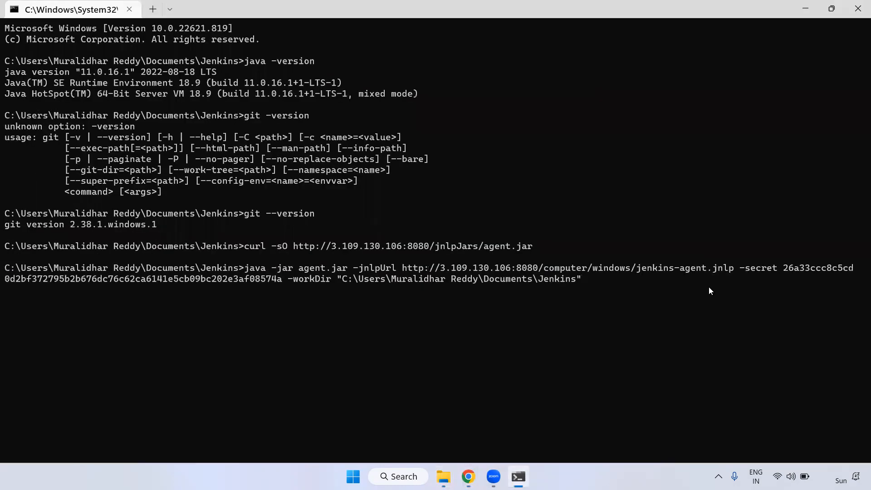
pyautogui.write('&')
pyautogui.press('Return')
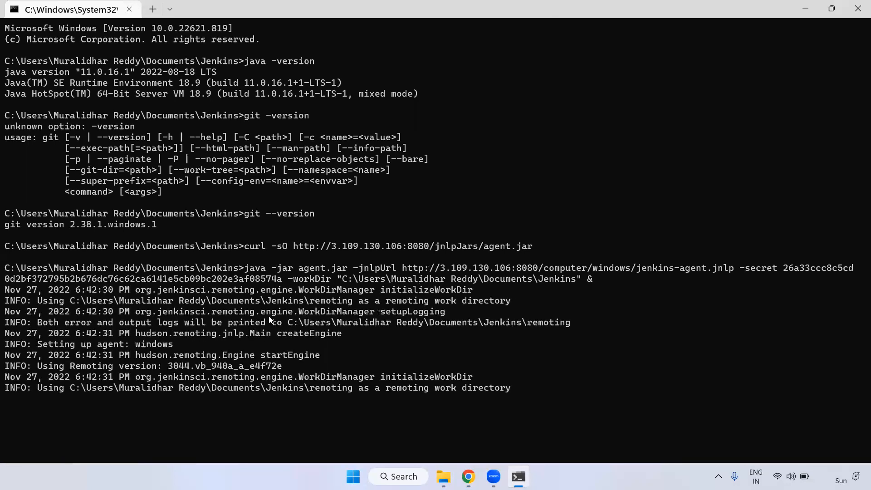
# Check the agent's connection messages in the command prompt and the windows node's status on its Jenkins page in Chrome
pyautogui.moveTo(29, 431); pyautogui.dragTo(79, 432)
pyautogui.moveTo(38, 410); pyautogui.dragTo(91, 411)
pyautogui.moveTo(83, 409); pyautogui.dragTo(180, 414)
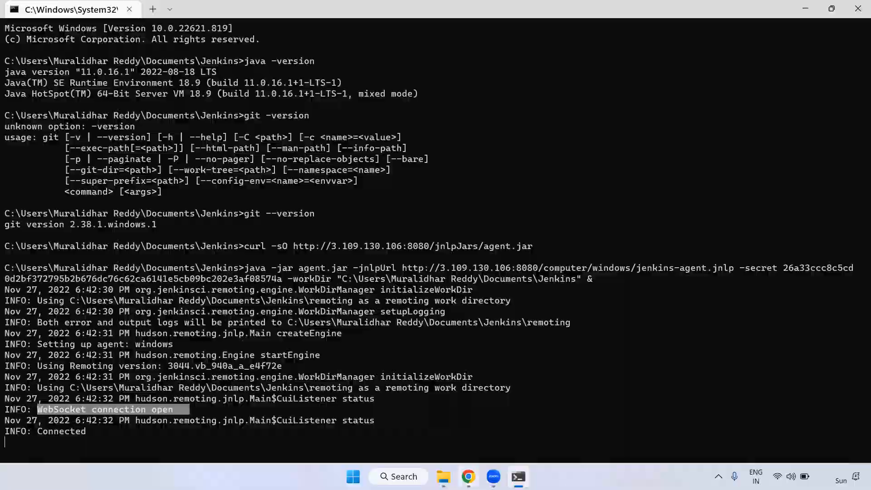
pyautogui.hotkey('alt', 'Tab')
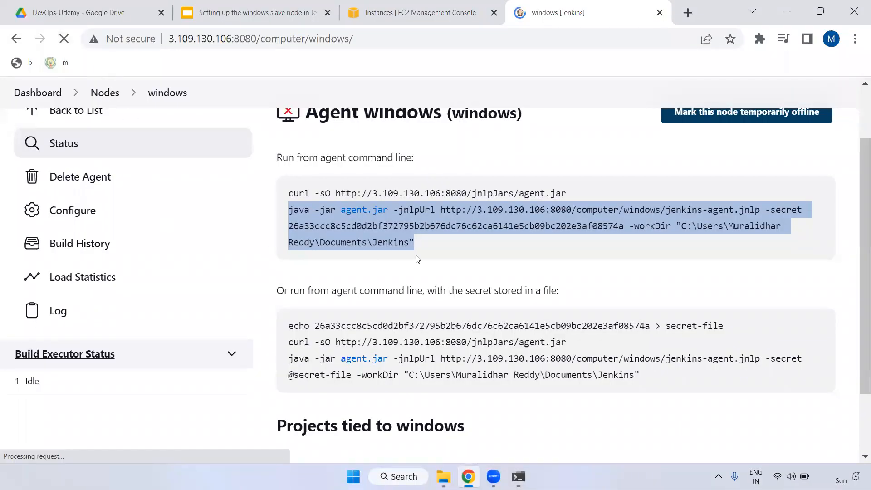
pyautogui.moveTo(277, 156); pyautogui.dragTo(413, 165)
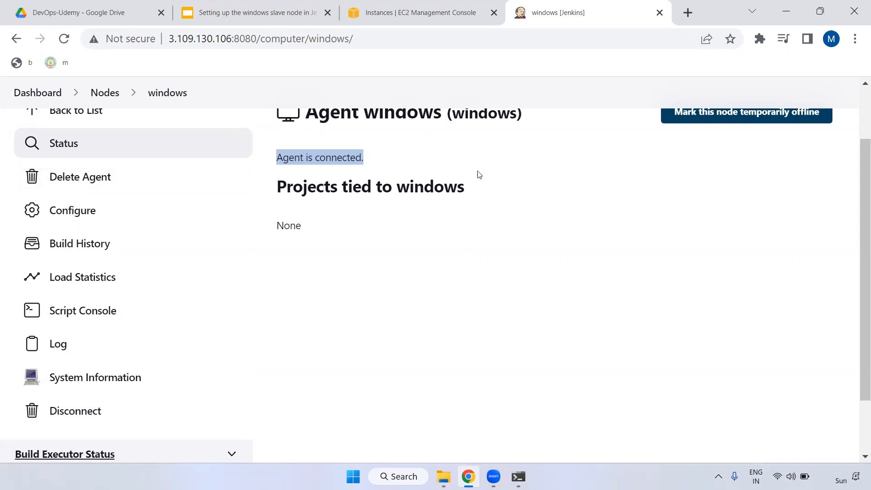
# Open the configuration page of Maven-Project from the Jenkins dashboard
pyautogui.click(38, 93)
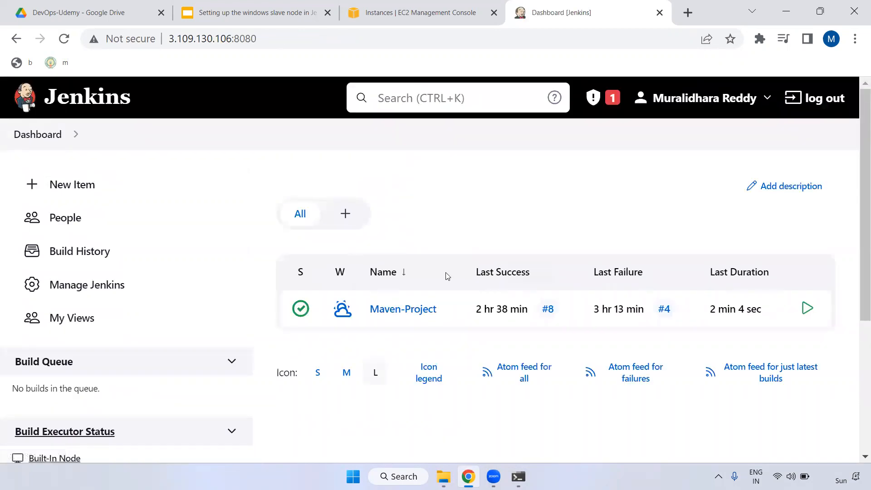
pyautogui.click(399, 314)
pyautogui.click(78, 353)
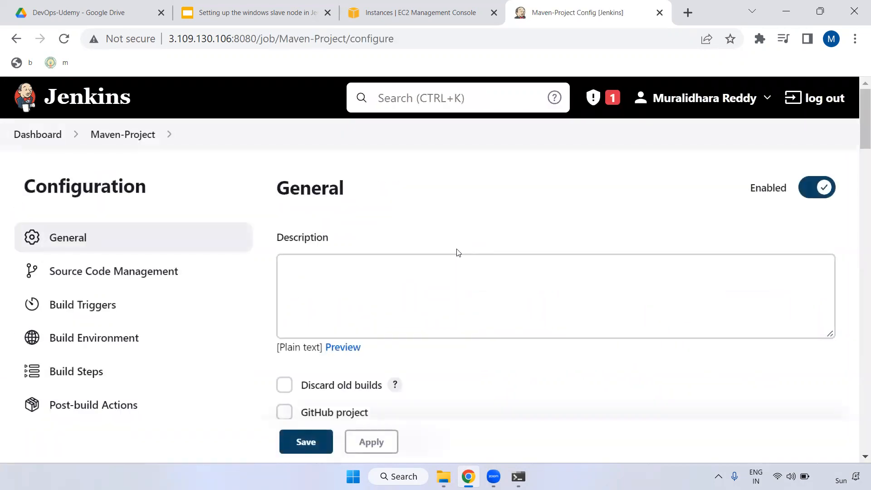
# Restrict where Maven-Project can be run to the label expression windows and save the project configuration
pyautogui.scroll(-5, 457, 252)
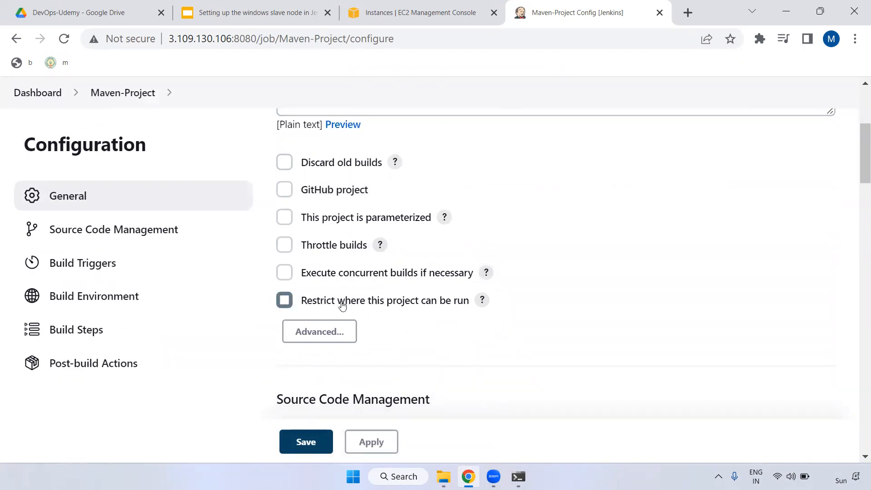
pyautogui.click(284, 300)
pyautogui.scroll(-5, 411, 321)
pyautogui.scroll(3, 412, 190)
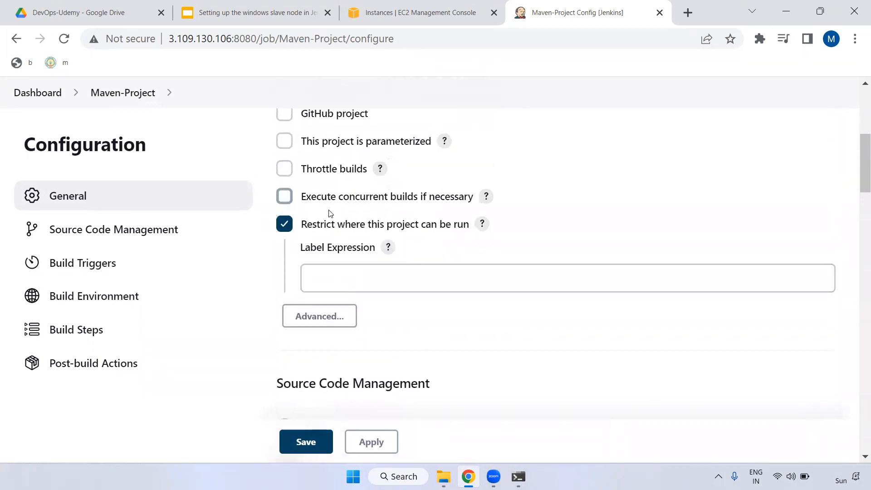
pyautogui.click(333, 275)
pyautogui.write('windows')
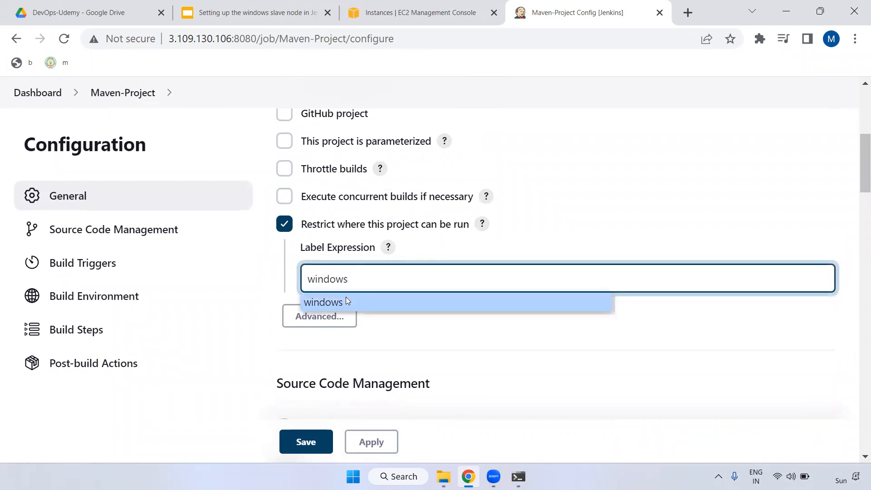
pyautogui.click(345, 300)
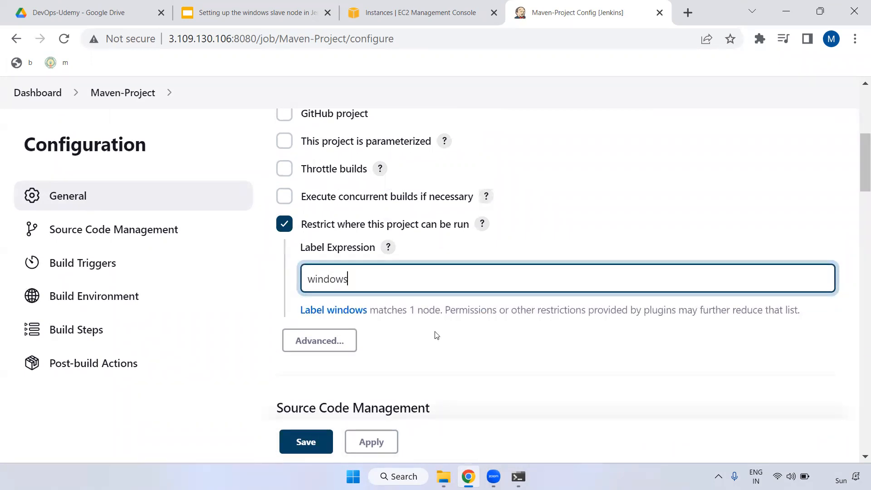
pyautogui.click(437, 341)
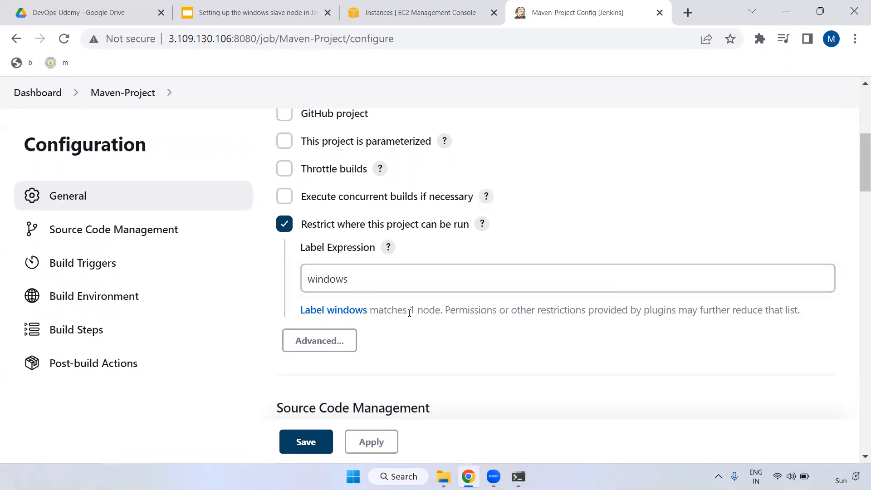
pyautogui.moveTo(409, 311); pyautogui.dragTo(439, 311)
pyautogui.click(340, 278)
pyautogui.moveTo(361, 278); pyautogui.dragTo(281, 283)
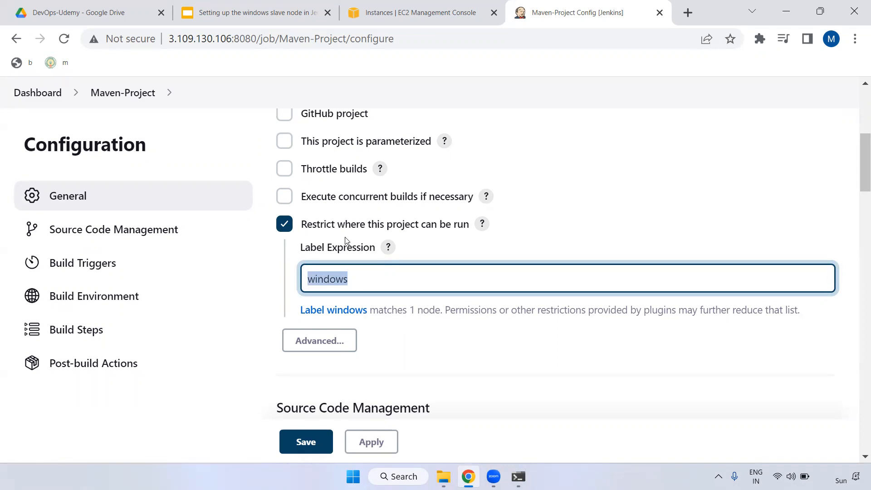
pyautogui.click(305, 441)
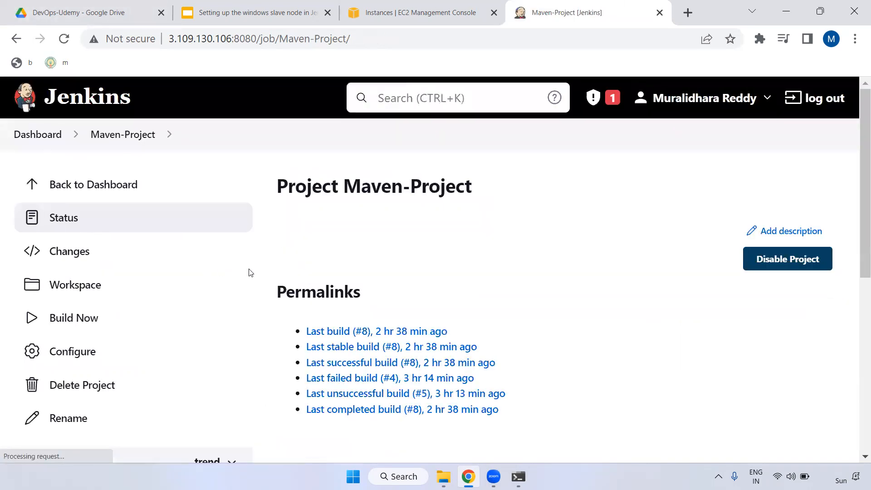
# Start a new build of Maven-Project and open its console output
pyautogui.click(79, 323)
pyautogui.scroll(-5, 431, 316)
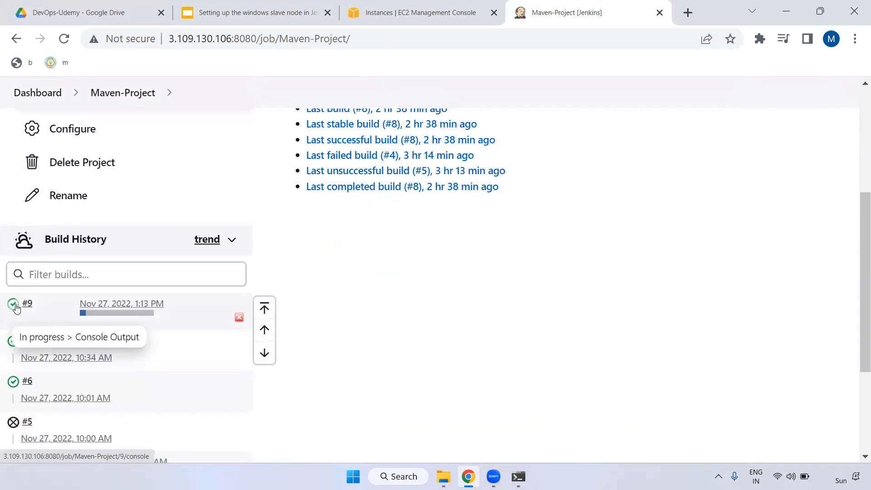
pyautogui.click(97, 313)
# Examine the build node and the workspace path in the console output, and reload the page
pyautogui.moveTo(321, 282); pyautogui.dragTo(422, 283)
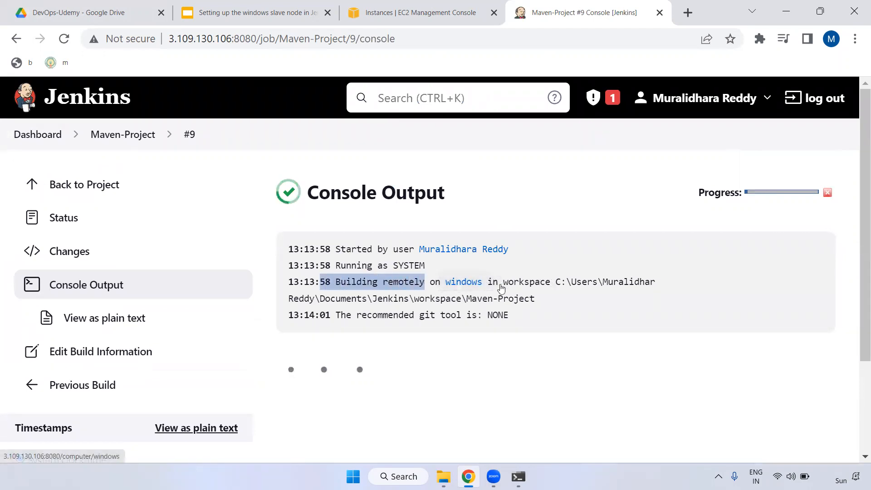
pyautogui.moveTo(555, 282); pyautogui.dragTo(422, 299)
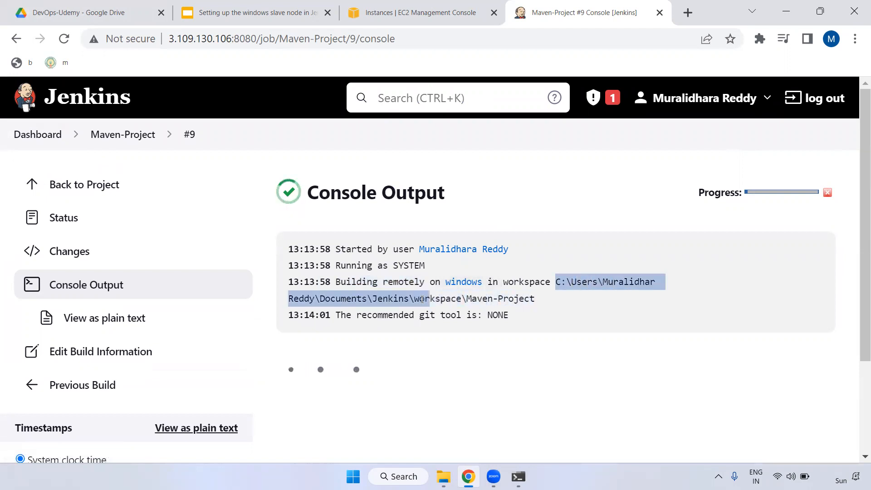
pyautogui.doubleClick(397, 299)
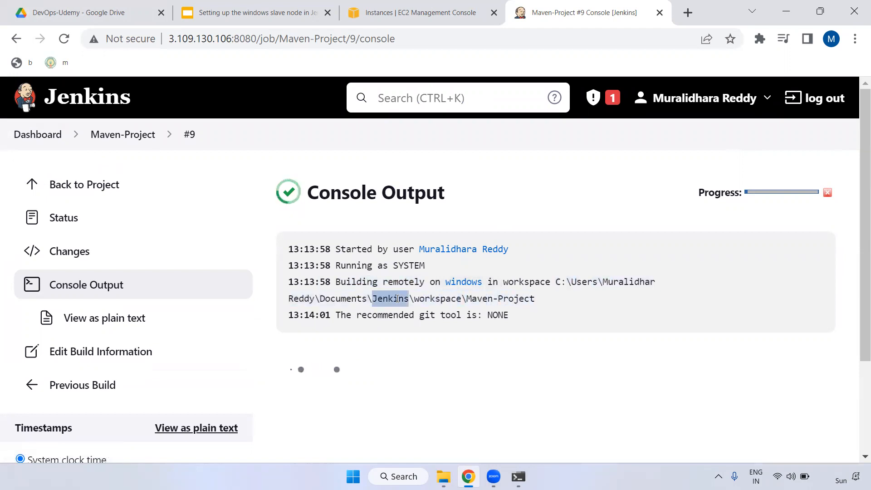
pyautogui.doubleClick(429, 299)
pyautogui.moveTo(467, 298); pyautogui.dragTo(533, 298)
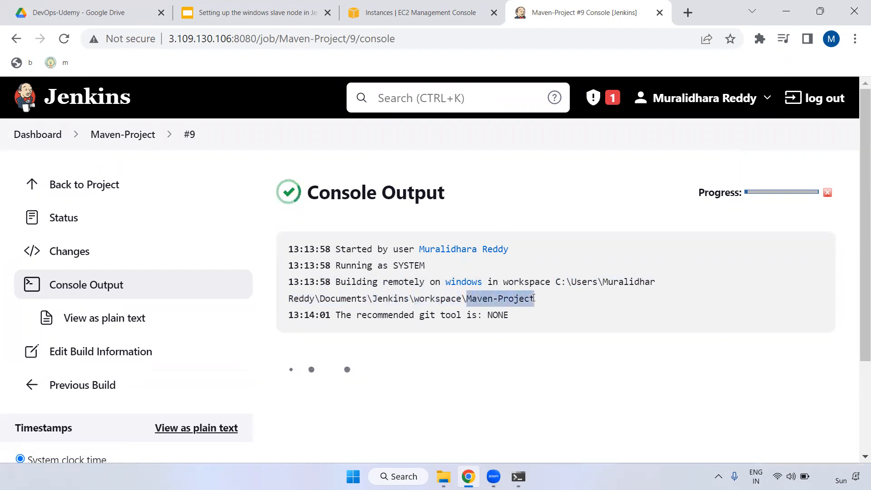
pyautogui.click(63, 39)
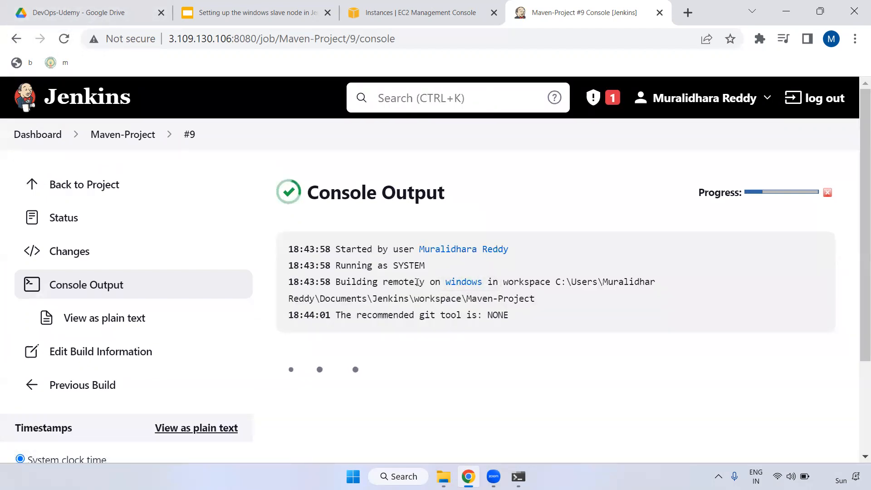
# Switch to File Explorer and look through the remoting and workspace folders inside Documents\Jenkins
pyautogui.click(443, 476)
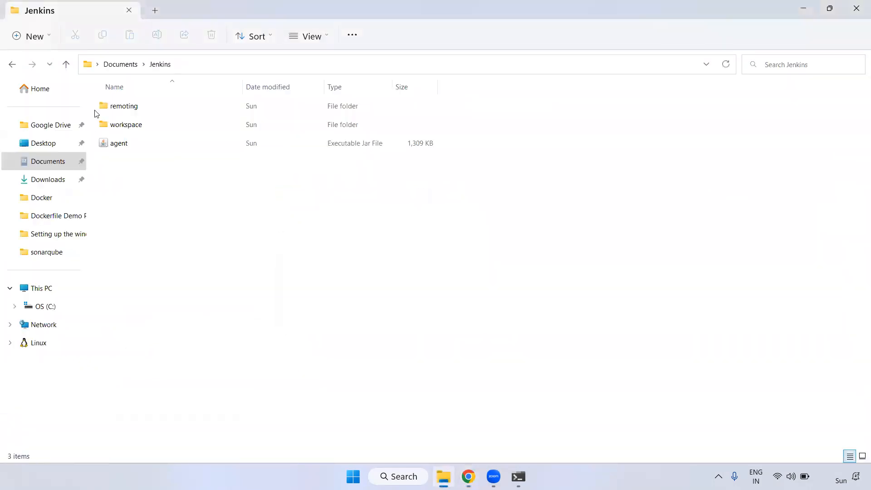
pyautogui.click(134, 111)
pyautogui.doubleClick(134, 111)
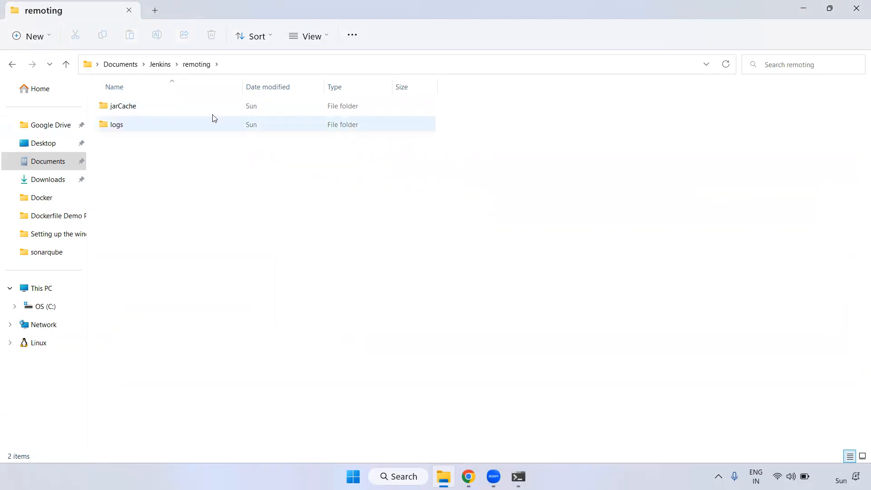
pyautogui.click(161, 66)
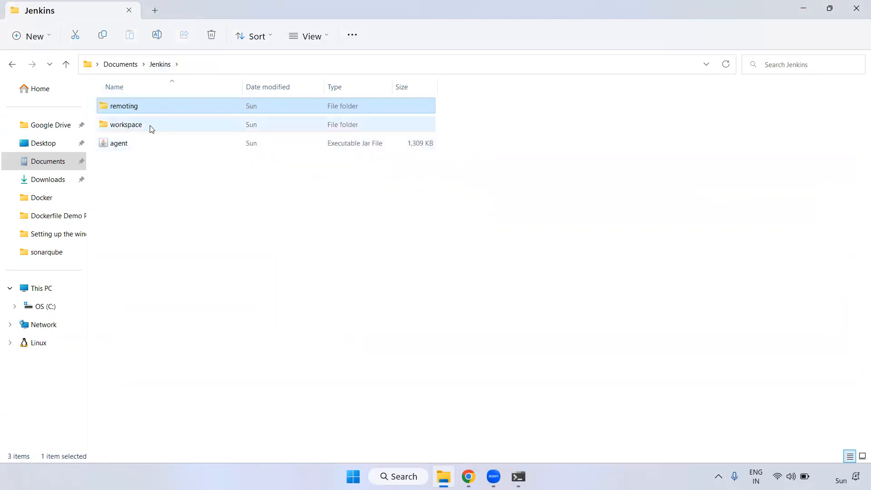
pyautogui.doubleClick(151, 128)
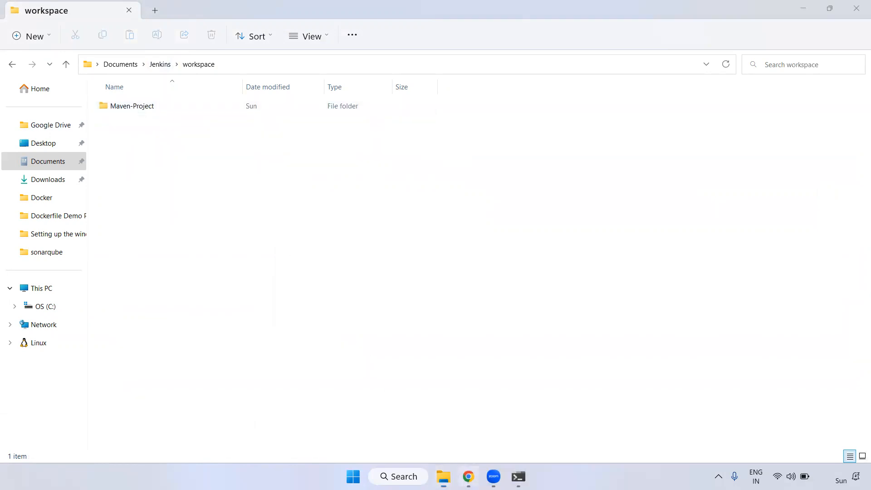
# Compare the project name in the Jenkins page address with the workspace subfolder, and view the Maven-Project folder's contents and full path
pyautogui.click(468, 476)
pyautogui.moveTo(283, 38); pyautogui.dragTo(348, 39)
pyautogui.hotkey('alt', 'Tab')
pyautogui.doubleClick(146, 107)
pyautogui.click(295, 65)
pyautogui.press('Escape')
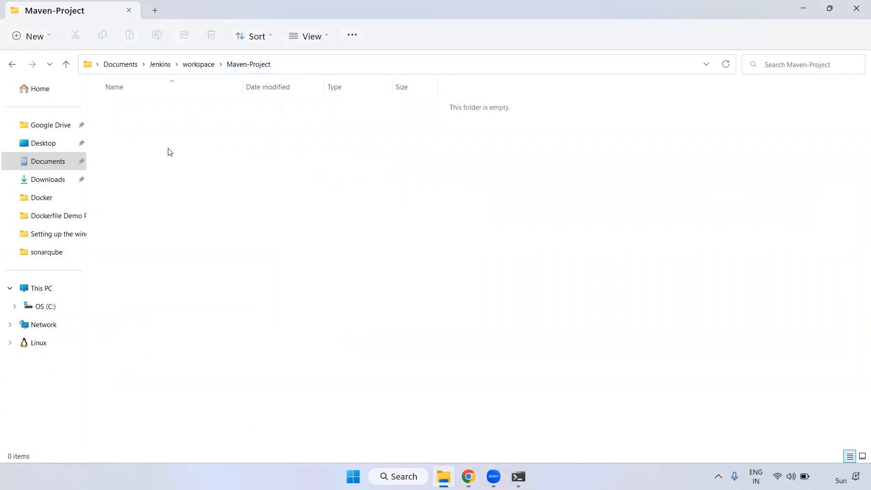
# Return to the build console in Chrome, examine the Maven 3.8.6 unpacking line and its target path, and reload the output
pyautogui.hotkey('alt', 'Tab')
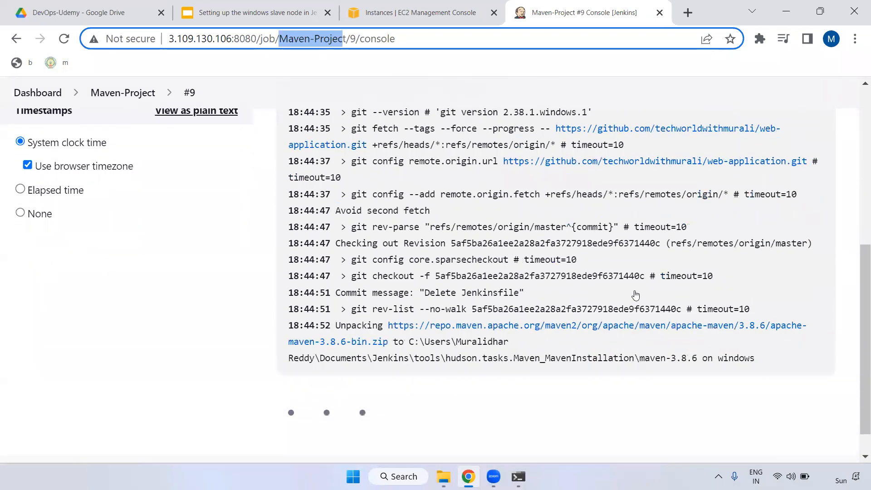
pyautogui.moveTo(512, 383); pyautogui.dragTo(313, 366)
pyautogui.moveTo(314, 398); pyautogui.dragTo(388, 366)
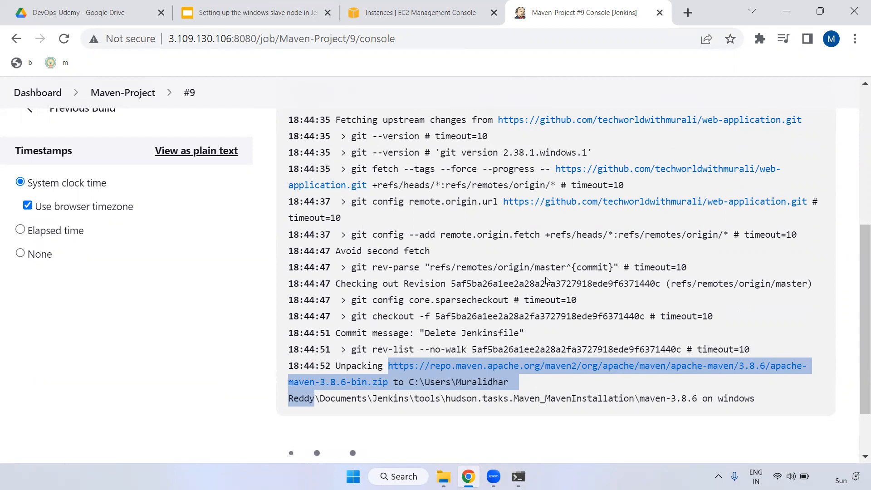
pyautogui.scroll(-2, 477, 337)
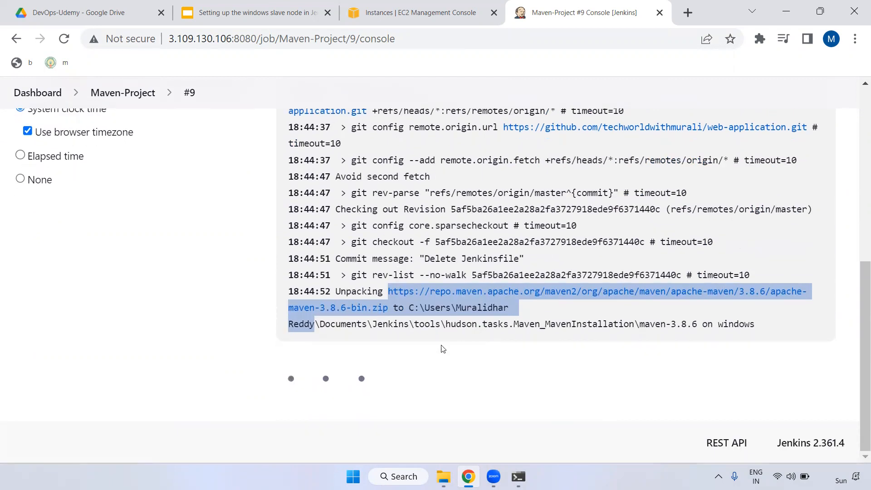
pyautogui.scroll(4, 425, 313)
pyautogui.click(64, 38)
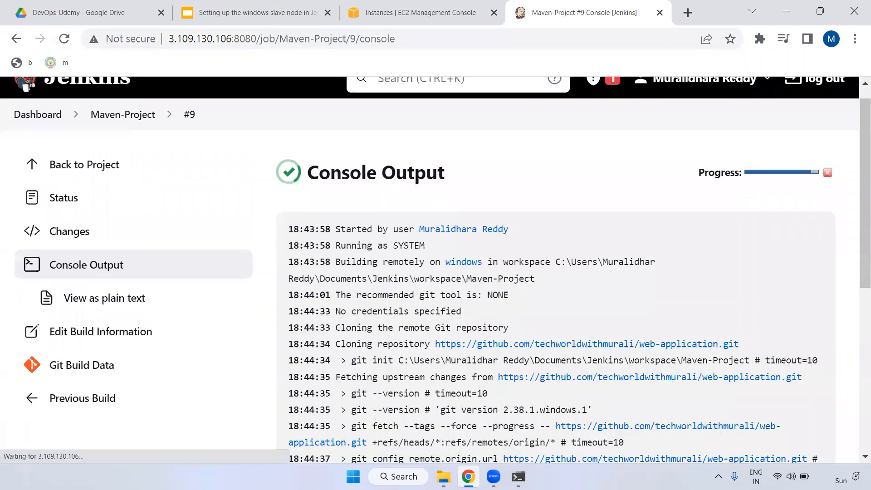
# Check the Maven-Project workspace folder's files in File Explorer and go back up to the Jenkins folder
pyautogui.hotkey('alt', 'Tab')
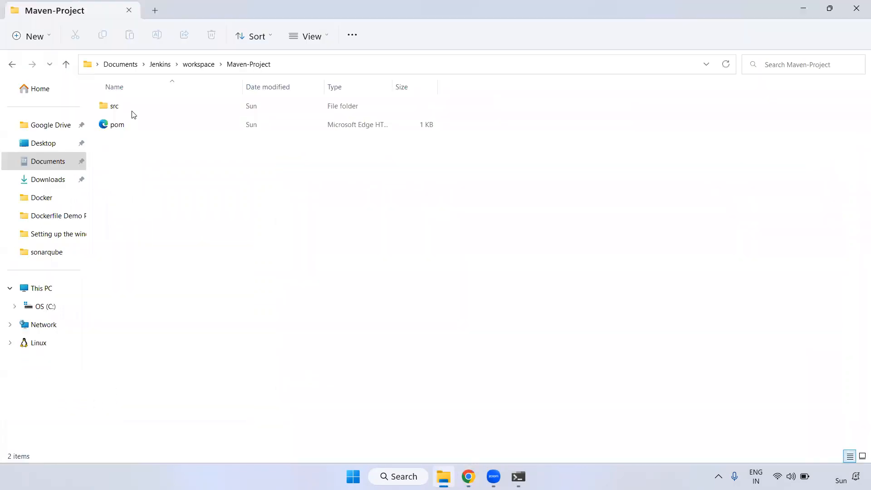
pyautogui.click(194, 66)
pyautogui.click(162, 66)
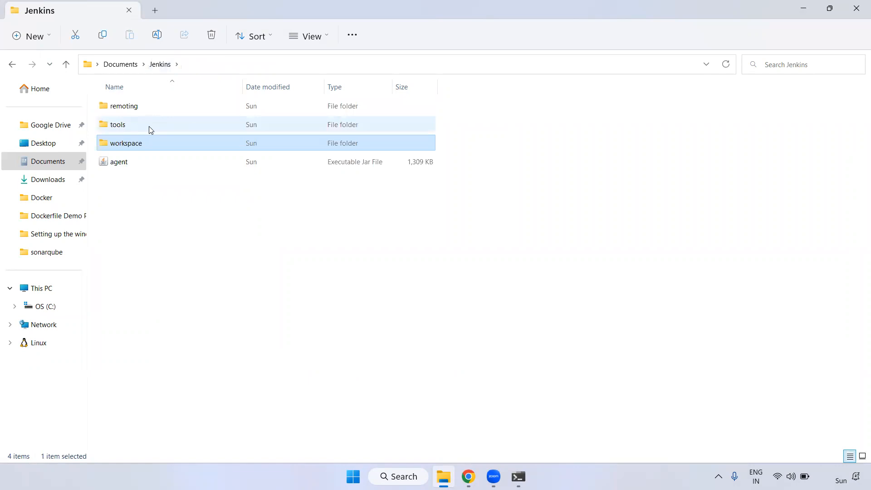
# Inspect the maven-3.8.6 installation folder under tools and the Maven-Project folder under workspace inside Documents\Jenkins
pyautogui.doubleClick(150, 130)
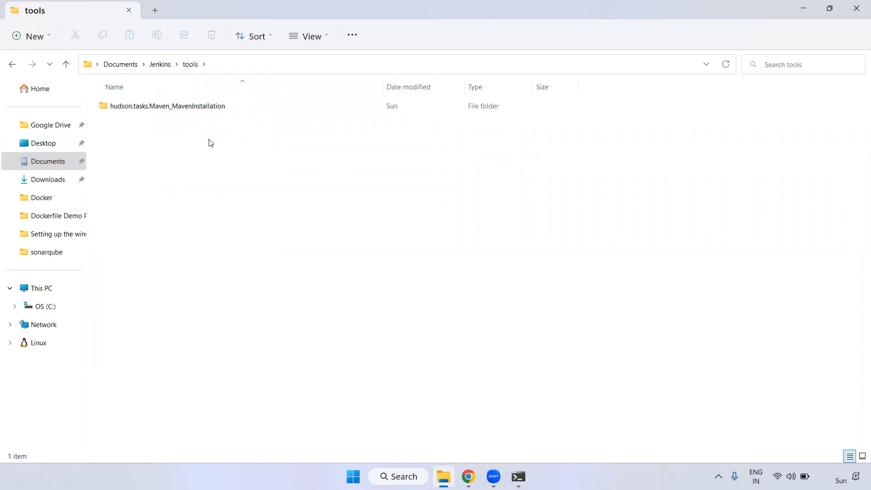
pyautogui.moveTo(187, 110)
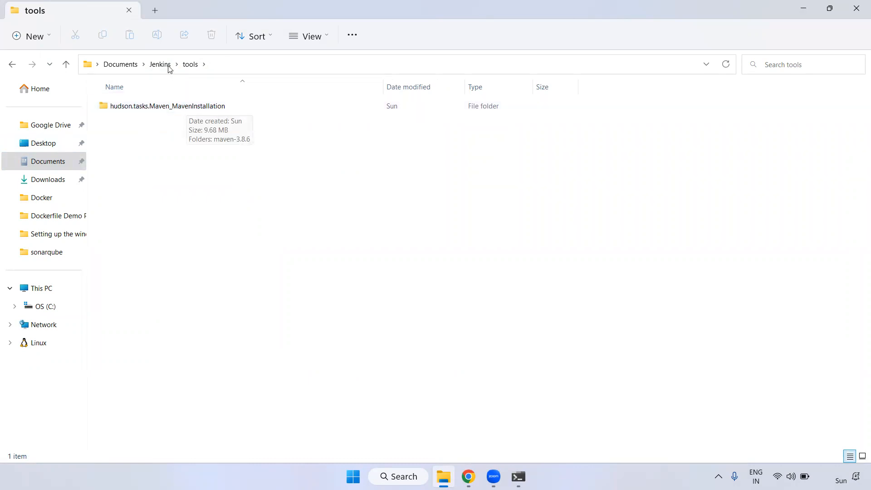
pyautogui.doubleClick(253, 108)
pyautogui.doubleClick(164, 109)
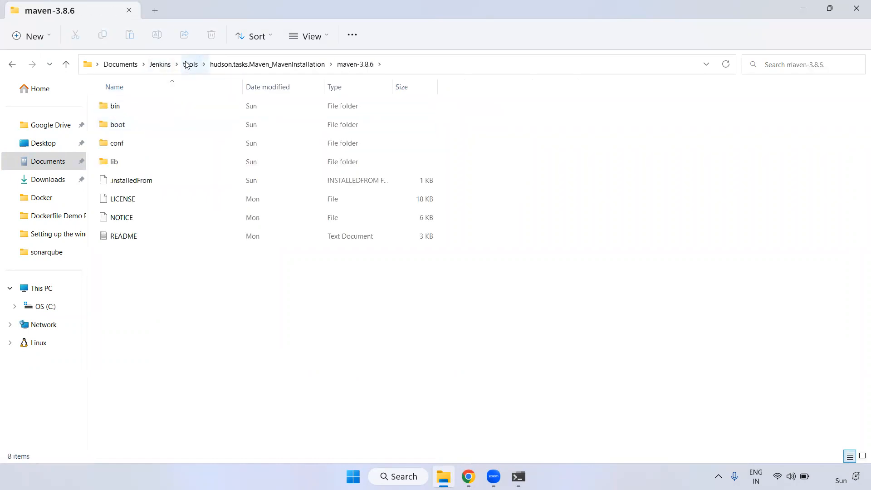
pyautogui.click(160, 65)
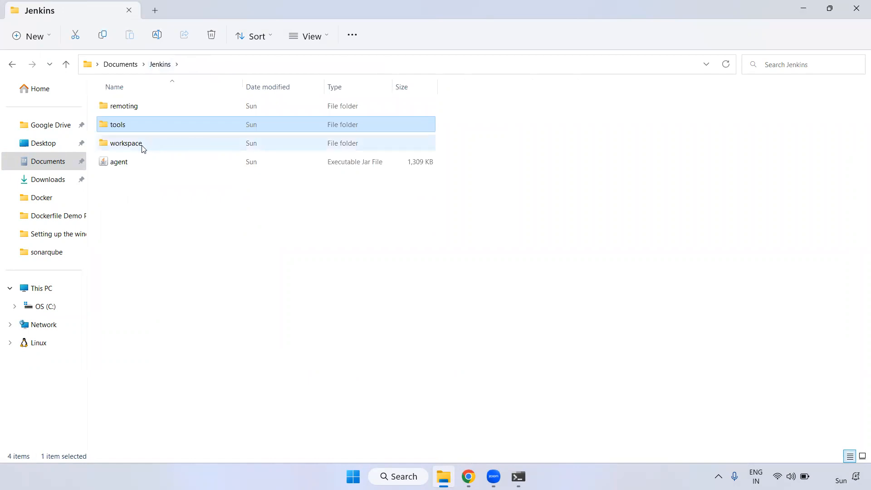
pyautogui.doubleClick(141, 148)
pyautogui.doubleClick(158, 114)
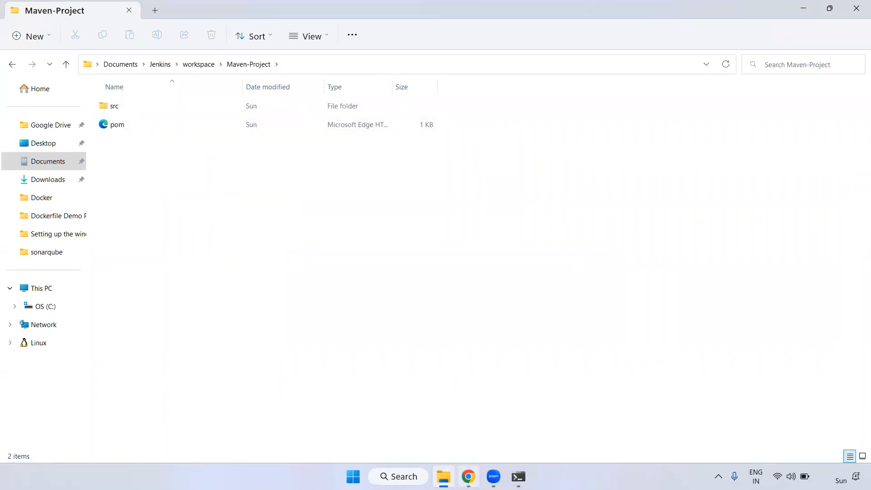
# Switch back to the build #9 console in Chrome, reload the output, and examine the Maven clean install command line
pyautogui.click(467, 475)
pyautogui.scroll(-5, 840, 276)
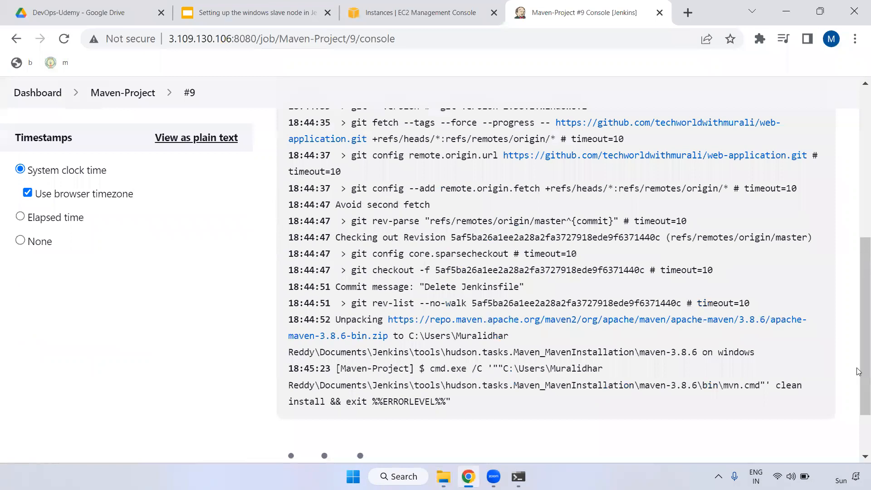
pyautogui.scroll(-3, 859, 371)
pyautogui.click(64, 38)
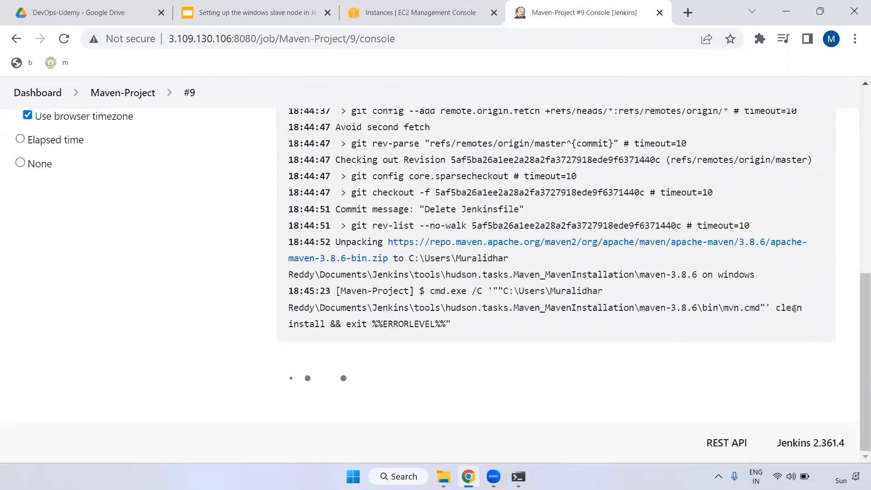
pyautogui.moveTo(794, 309); pyautogui.dragTo(438, 324)
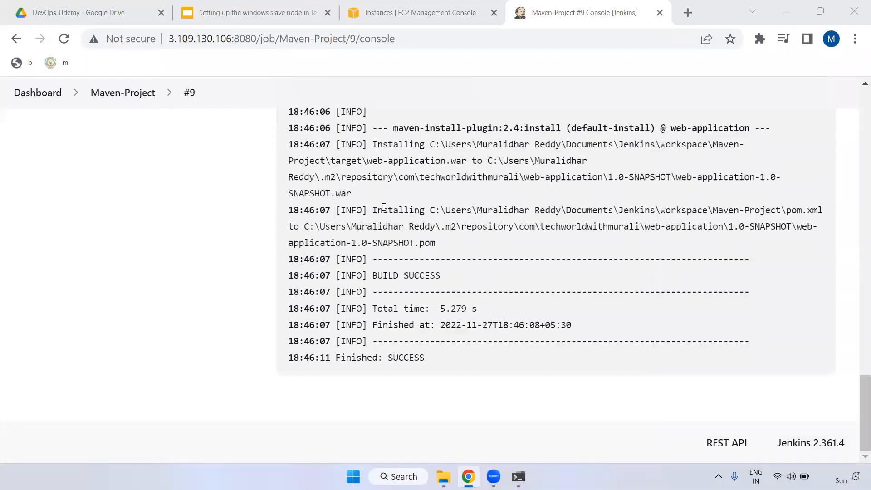
# Examine the final console lines of build #9 for the build result and total time
pyautogui.scroll(3, 404, 249)
pyautogui.scroll(-1, 428, 265)
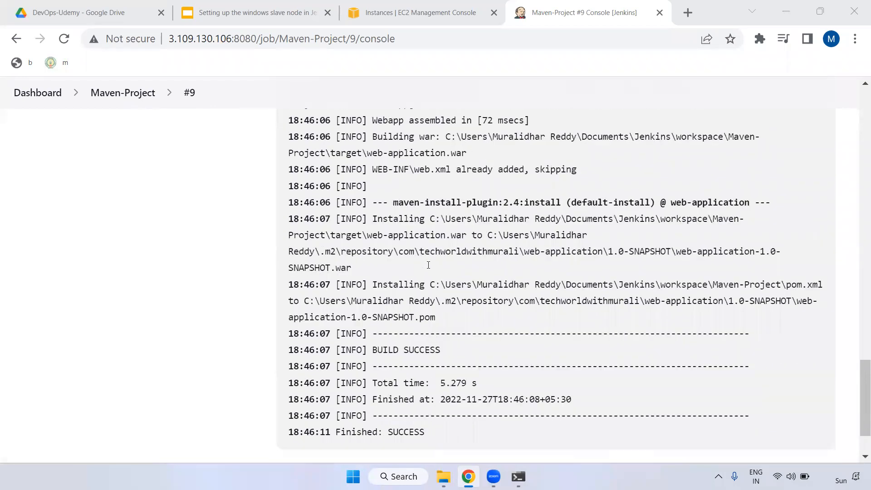
pyautogui.moveTo(366, 341); pyautogui.dragTo(518, 367)
pyautogui.scroll(-2, 457, 335)
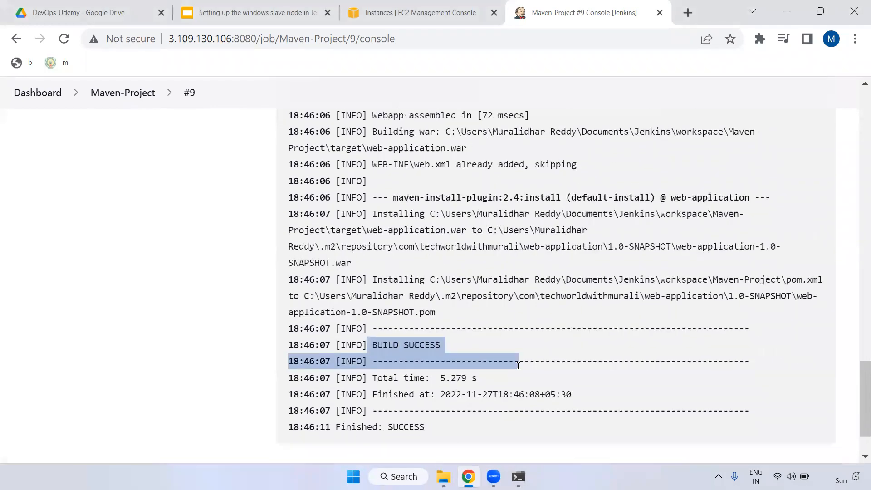
pyautogui.moveTo(436, 312); pyautogui.dragTo(487, 313)
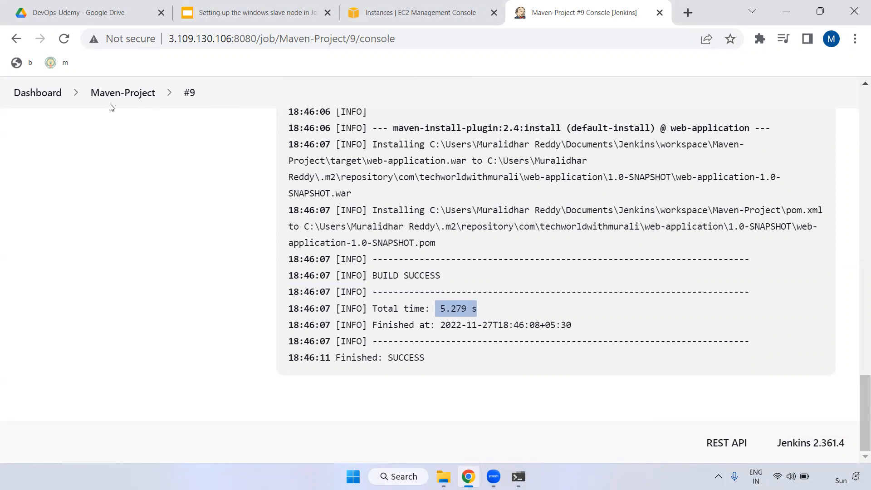
# Open the Maven-Project configuration and check the label expression under the restriction on where the project can run
pyautogui.click(119, 92)
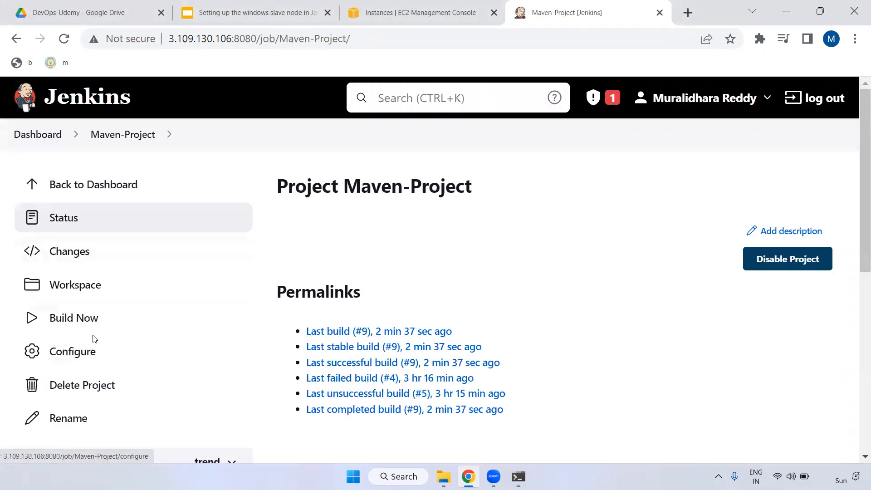
pyautogui.click(63, 361)
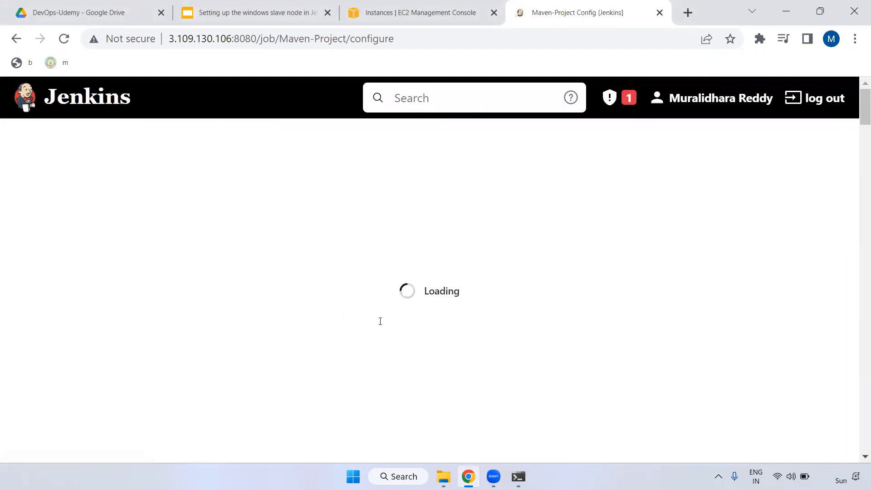
pyautogui.scroll(-8, 513, 311)
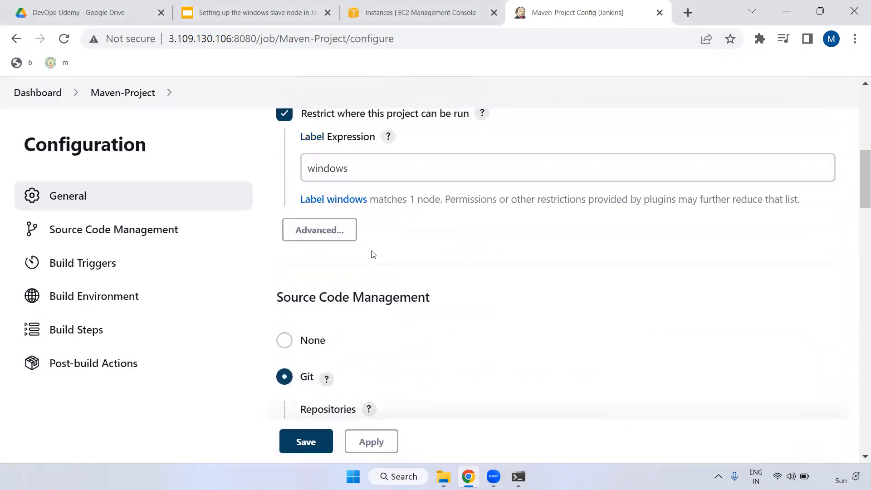
pyautogui.scroll(2, 372, 254)
pyautogui.doubleClick(327, 281)
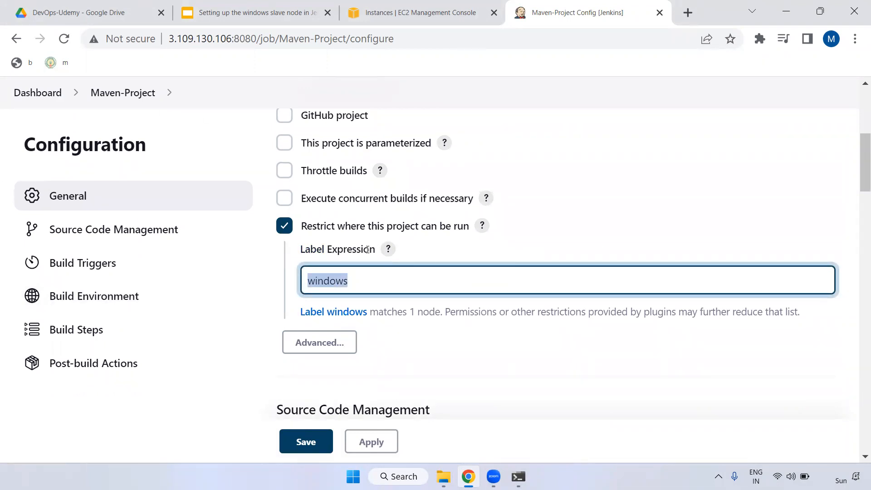
# Add an Execute Windows batch command build step after the Maven targets and place the cursor in its empty command box
pyautogui.scroll(-20, 483, 311)
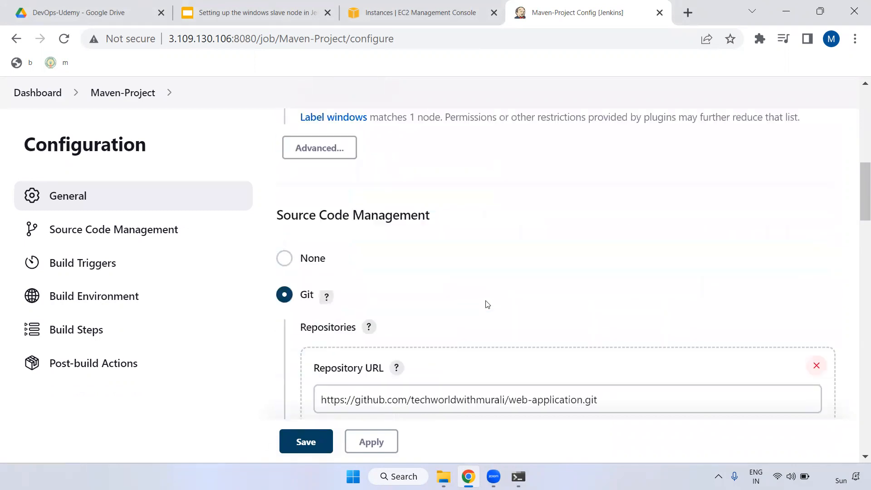
pyautogui.scroll(-15, 483, 311)
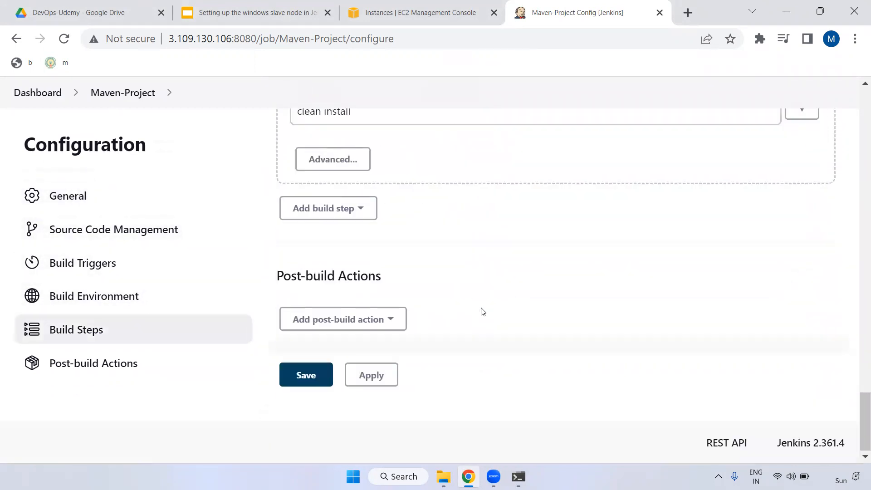
pyautogui.click(341, 216)
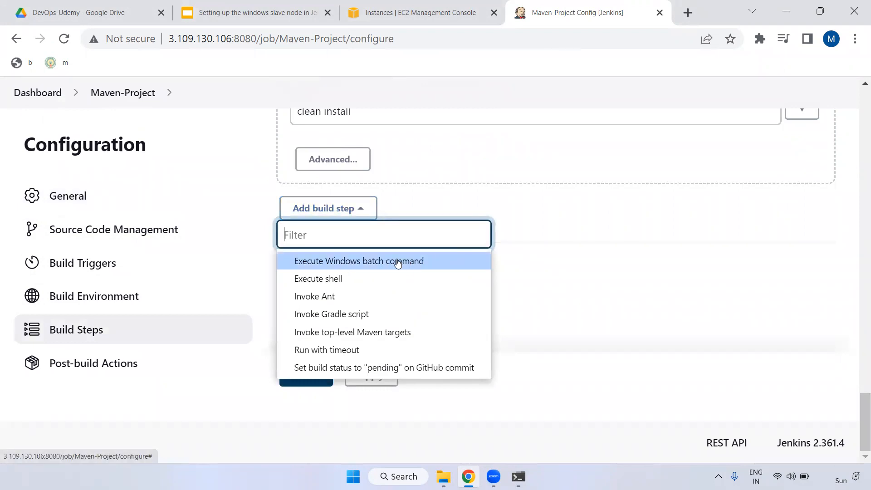
pyautogui.click(391, 261)
pyautogui.scroll(-3, 348, 179)
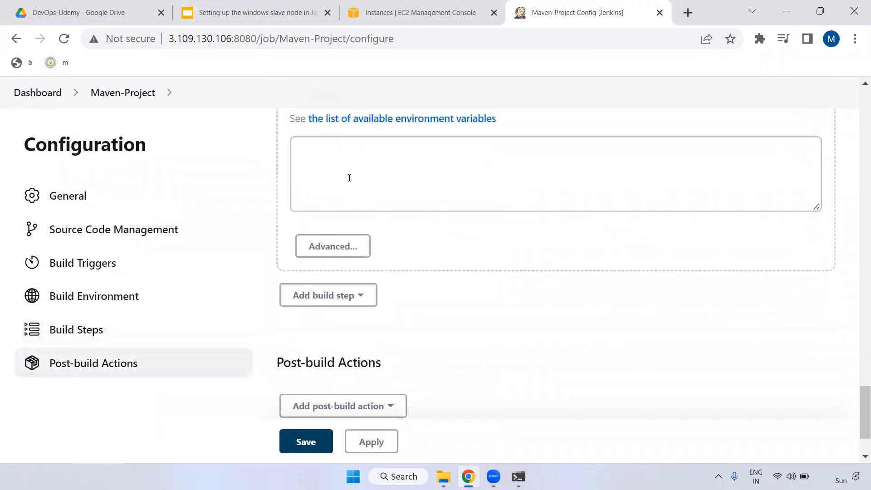
pyautogui.scroll(2, 464, 185)
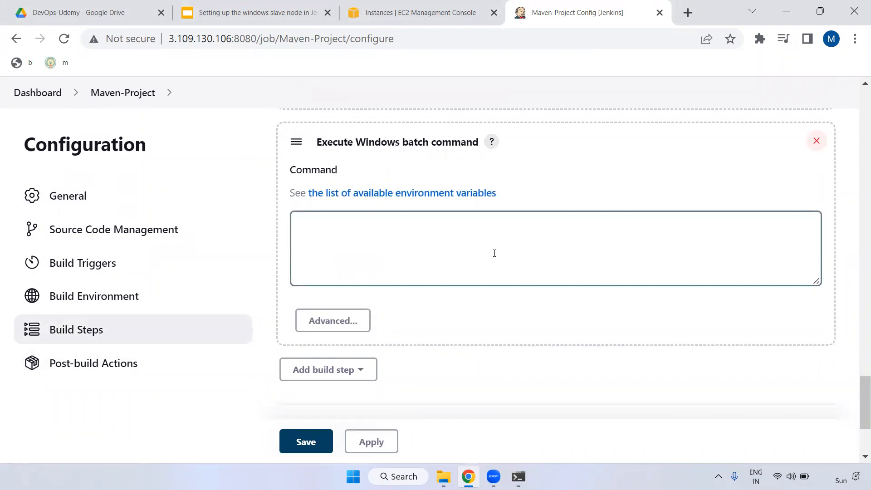
pyautogui.click(418, 245)
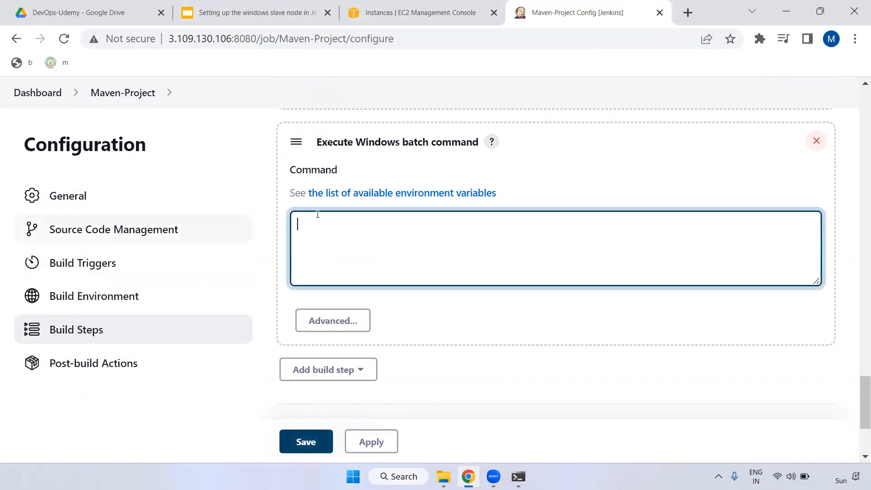
# Review the Maven-Project configuration from the build environment back up to the general options and label restriction
pyautogui.scroll(10, 606, 239)
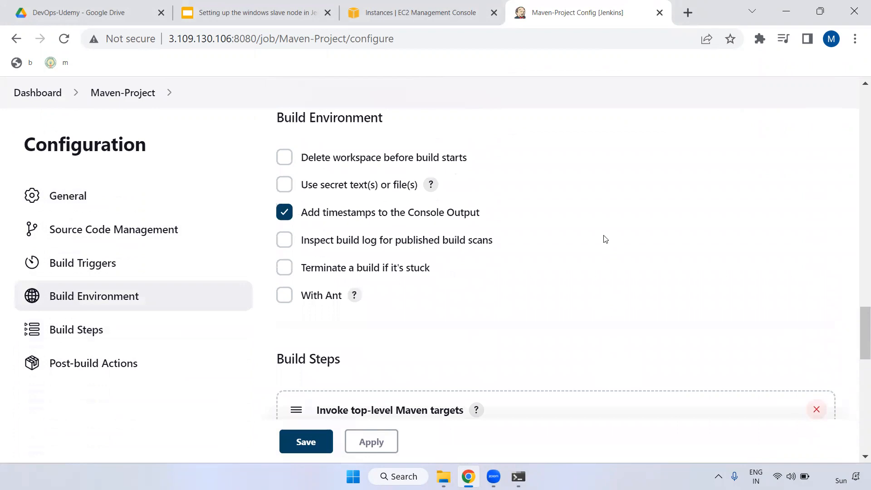
pyautogui.scroll(10, 602, 240)
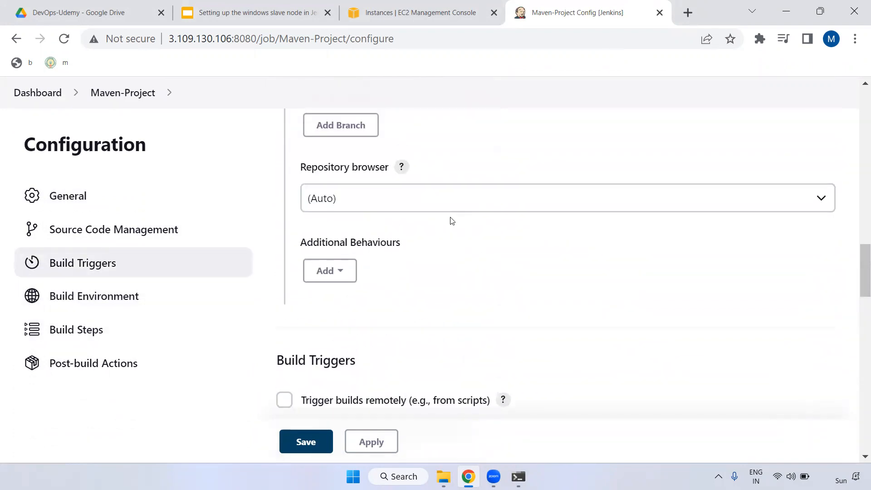
pyautogui.scroll(10, 452, 221)
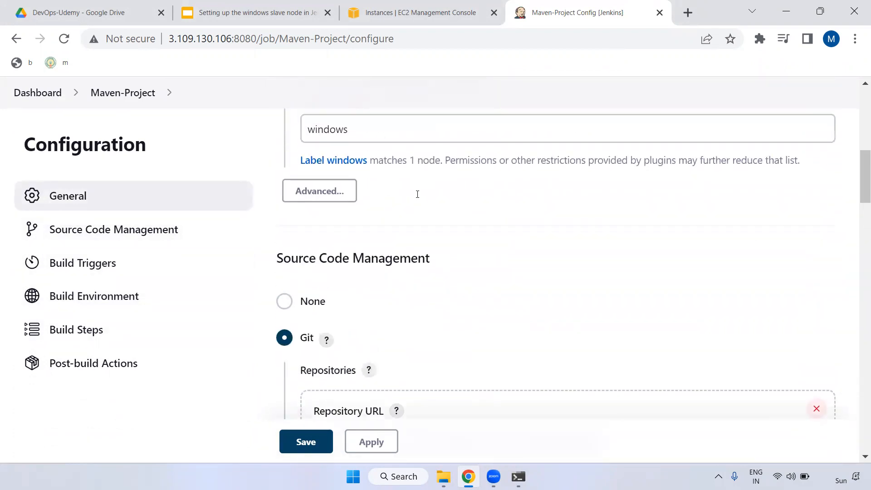
pyautogui.scroll(3, 414, 208)
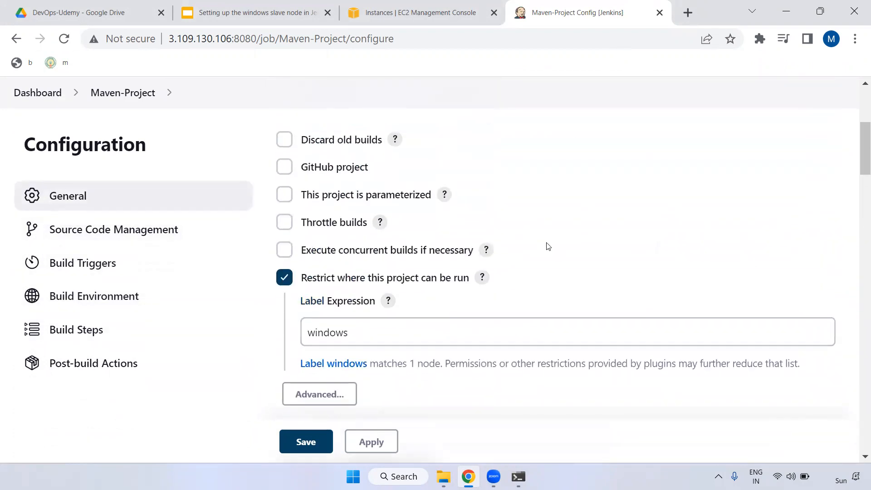
# Switch to the Google Slides presentation and present its closing Thank You slide as a slideshow
pyautogui.click(263, 12)
pyautogui.click(84, 341)
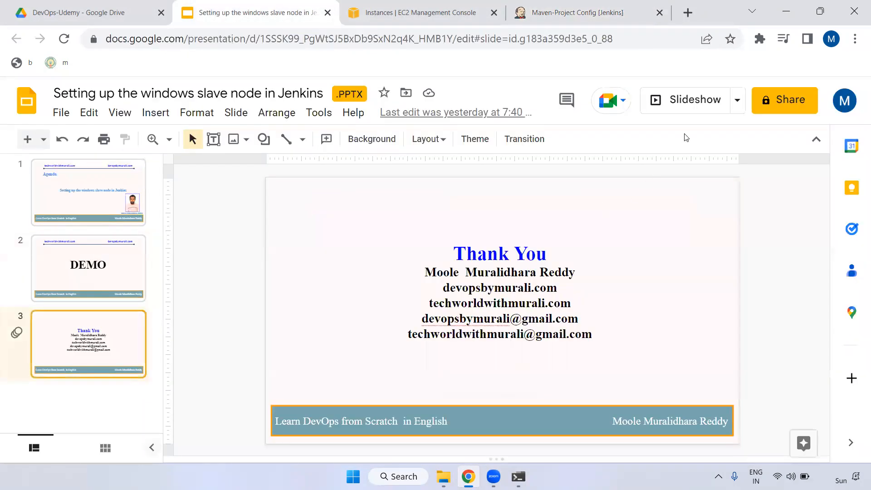
pyautogui.click(694, 101)
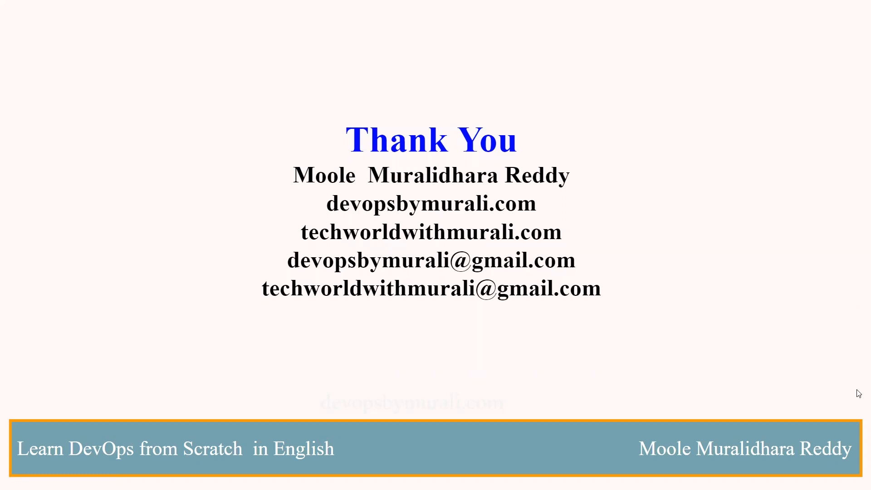
pyautogui.click(840, 465)
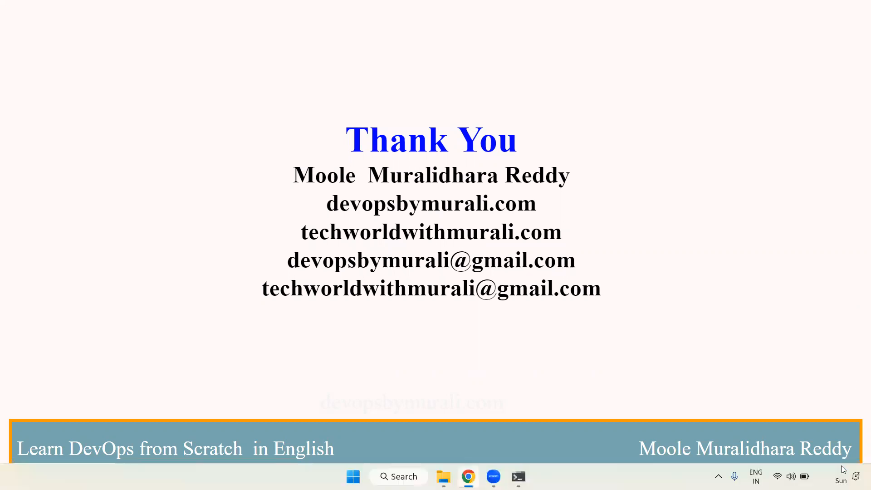
pyautogui.click(841, 465)
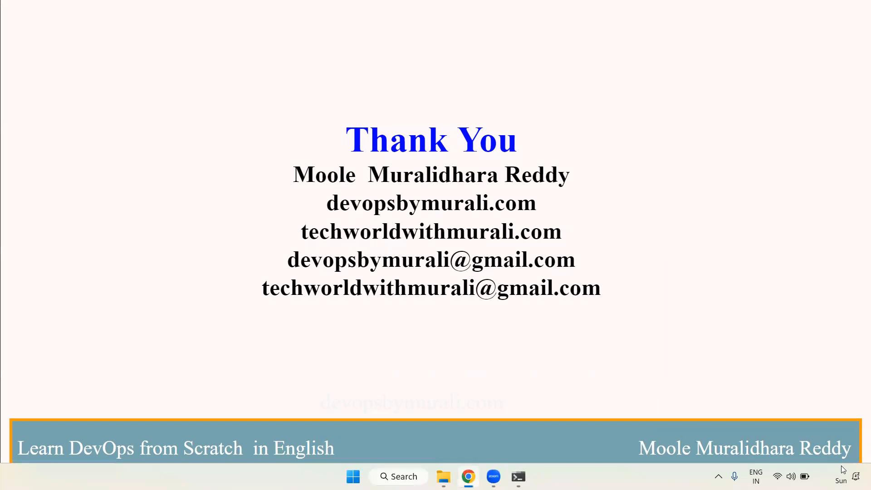